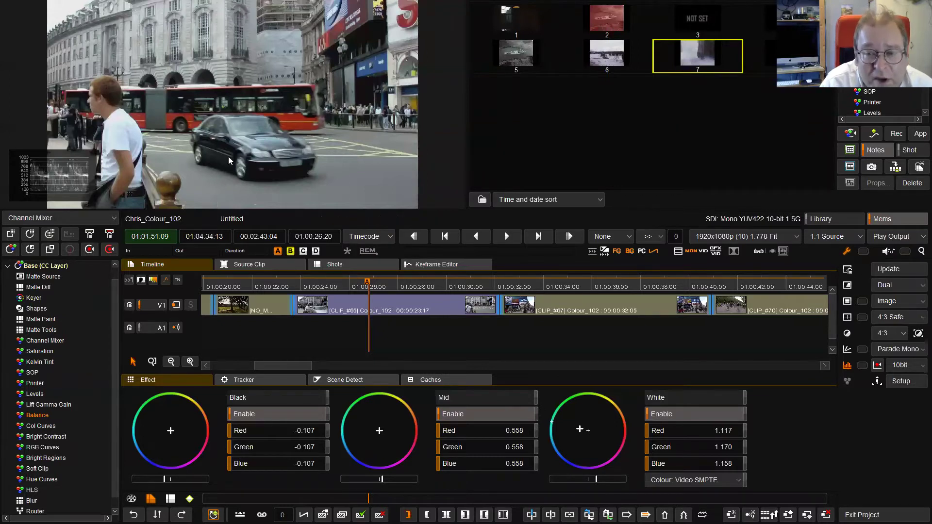
- Try lowering and raising the red saturation in the base layer's Hue Curves, and return the red point to neutral
left_click(42, 479)
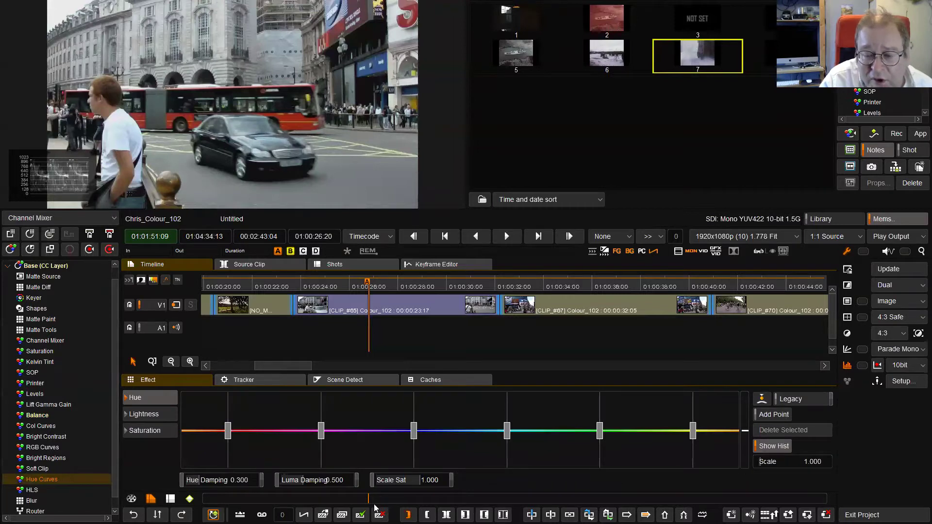
left_click(233, 451)
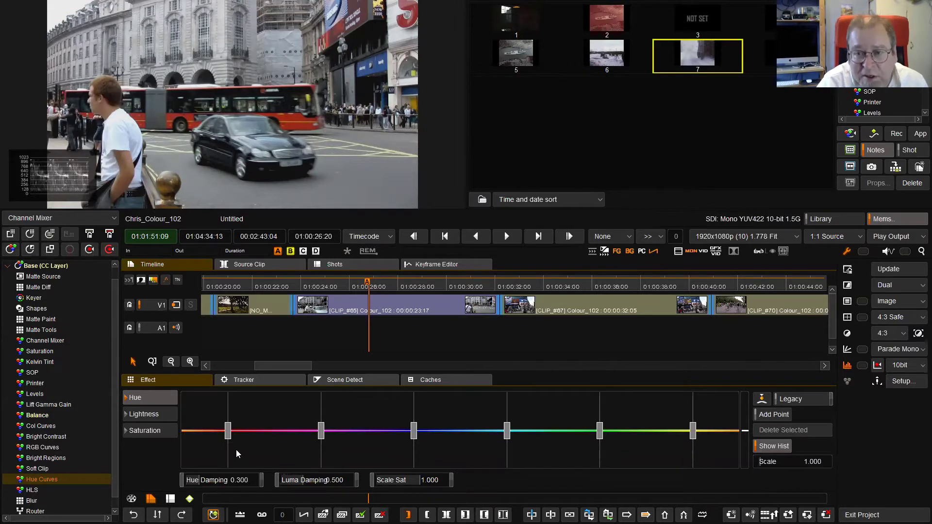
left_click(155, 431)
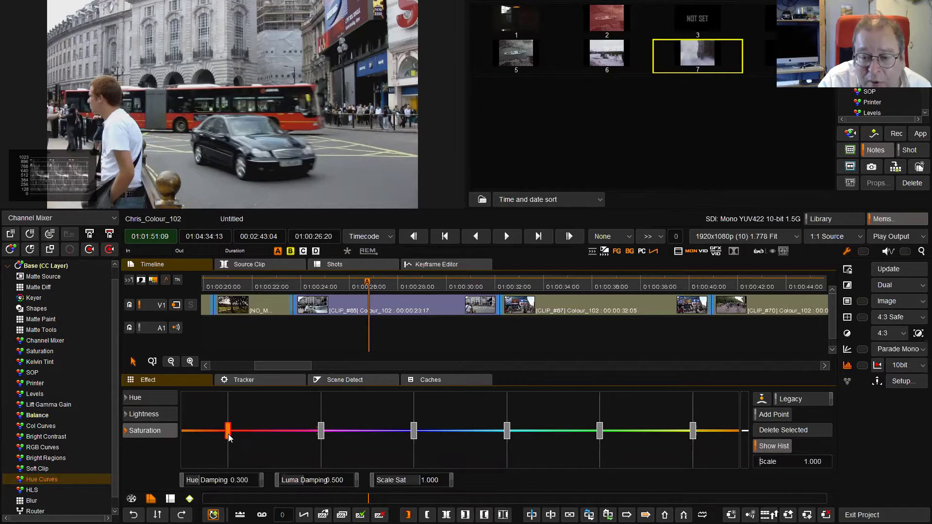
left_click_drag(233, 441, 232, 450)
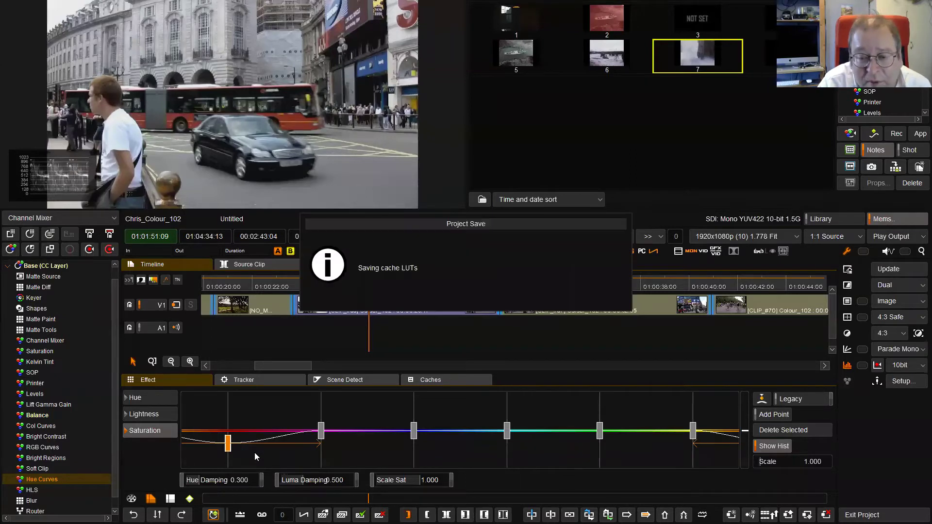
left_click_drag(229, 452, 233, 406)
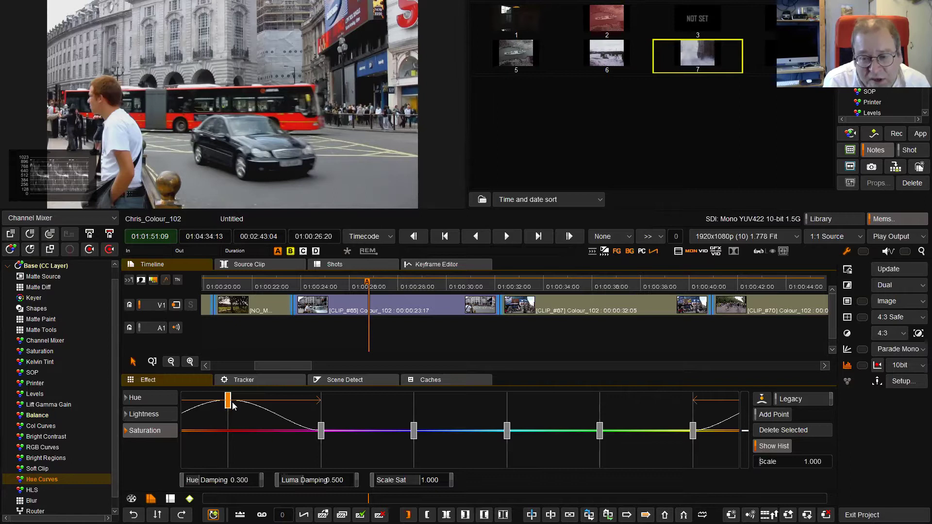
left_click(229, 407)
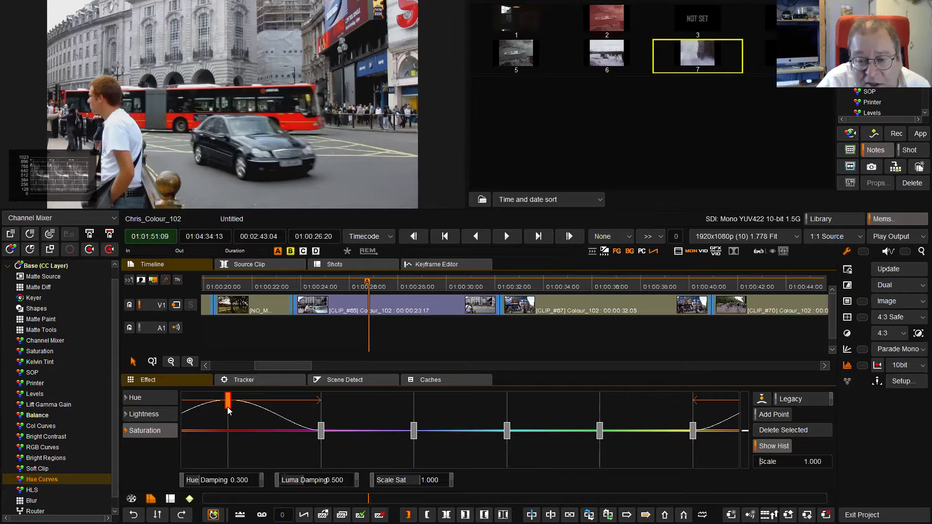
mouse_move(230, 410)
left_mouse_down()
mouse_move(230, 424)
mouse_move(228, 410)
left_mouse_up()
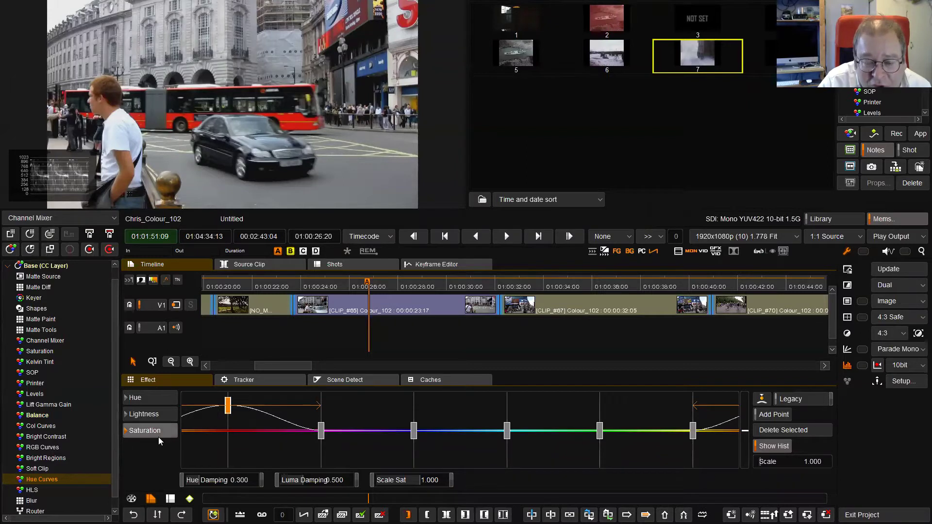
left_click_drag(232, 413, 225, 434)
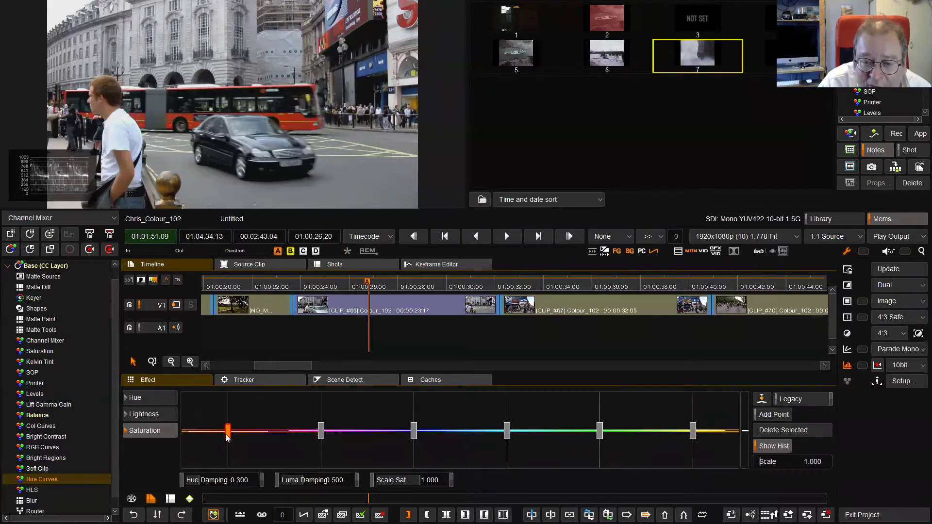
- Add a new CC layer to the bus clip and raise the red point of its Hue Curves saturation
left_click(10, 249)
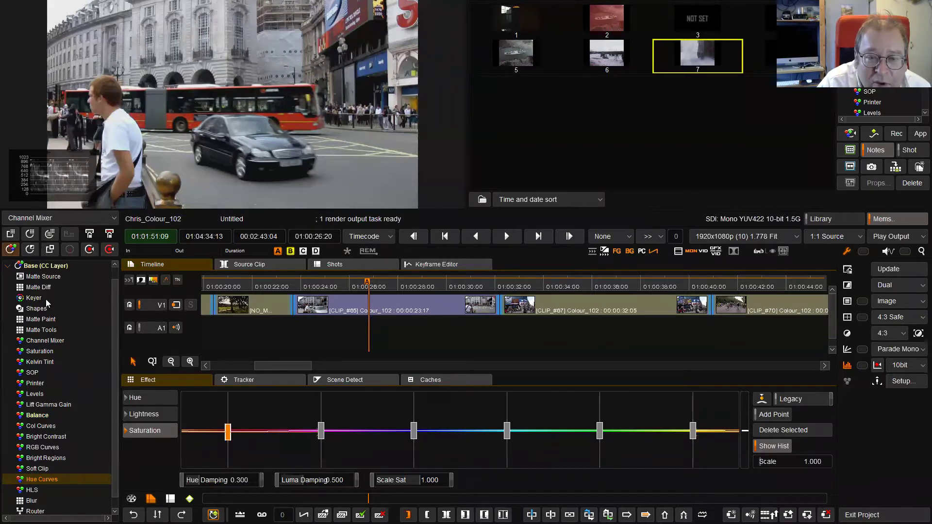
scroll(117, 485, "down", 1)
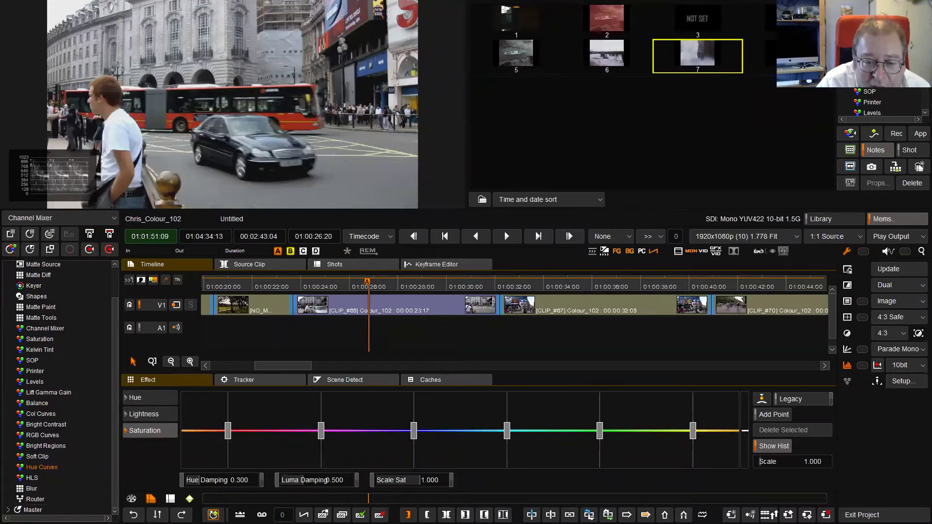
left_click(50, 467)
left_click(228, 431)
left_click_drag(227, 432, 227, 402)
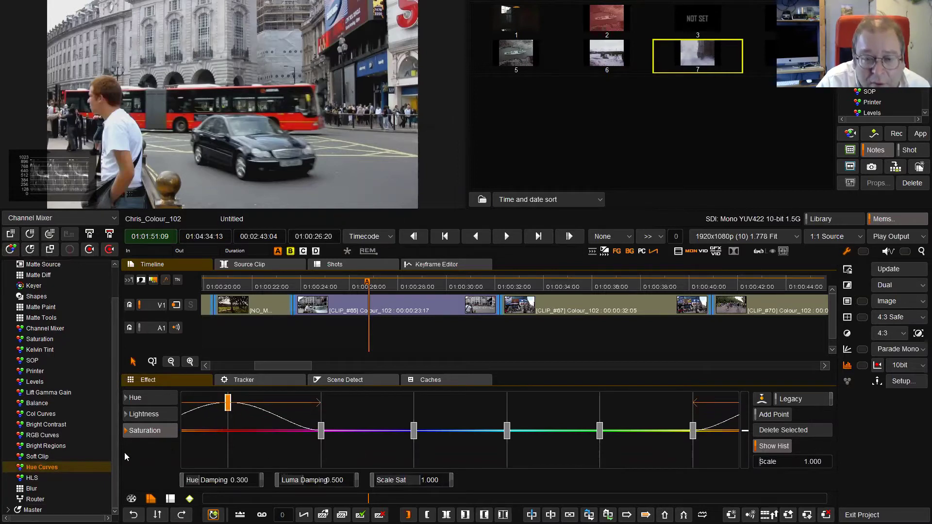
- Draw a rectangle shape on the new CC layer spanning the frame width around the bus and car
left_click(37, 297)
left_click(204, 399)
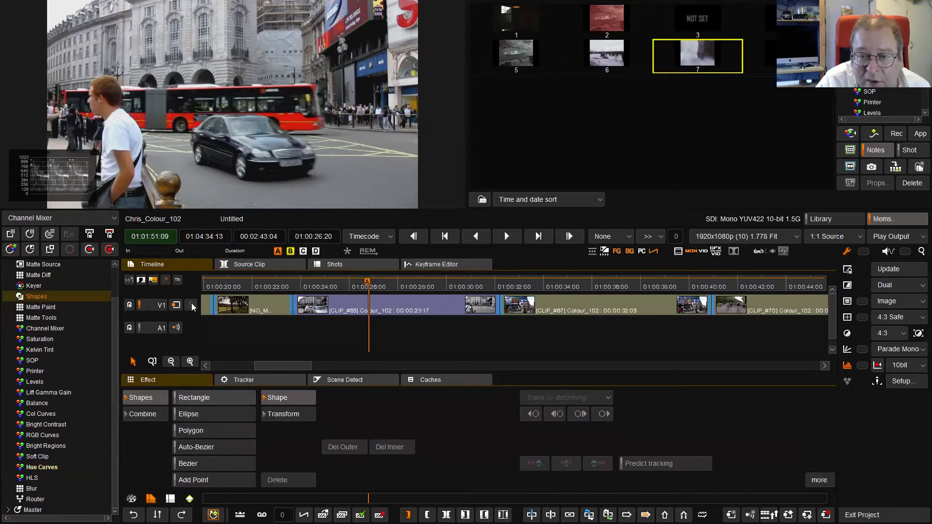
left_click_drag(42, 66, 411, 170)
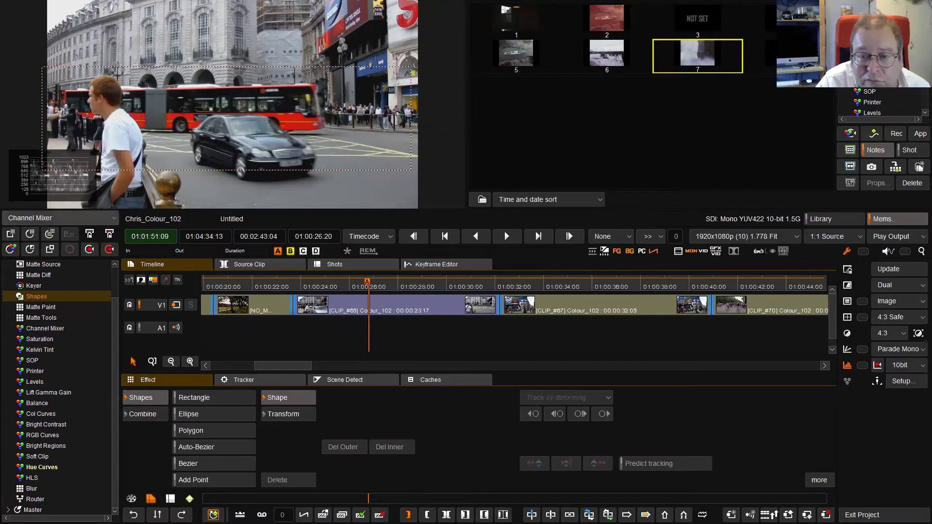
left_click(199, 399)
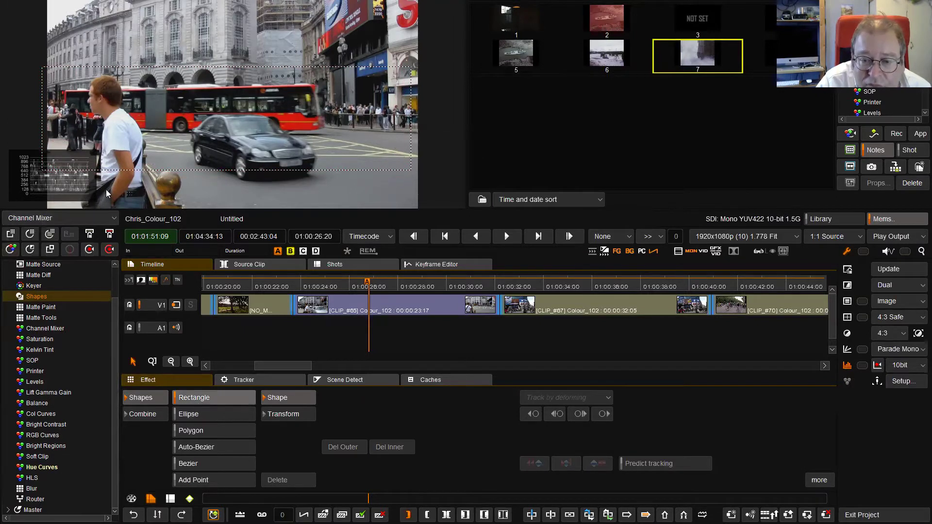
left_click_drag(43, 65, 411, 170)
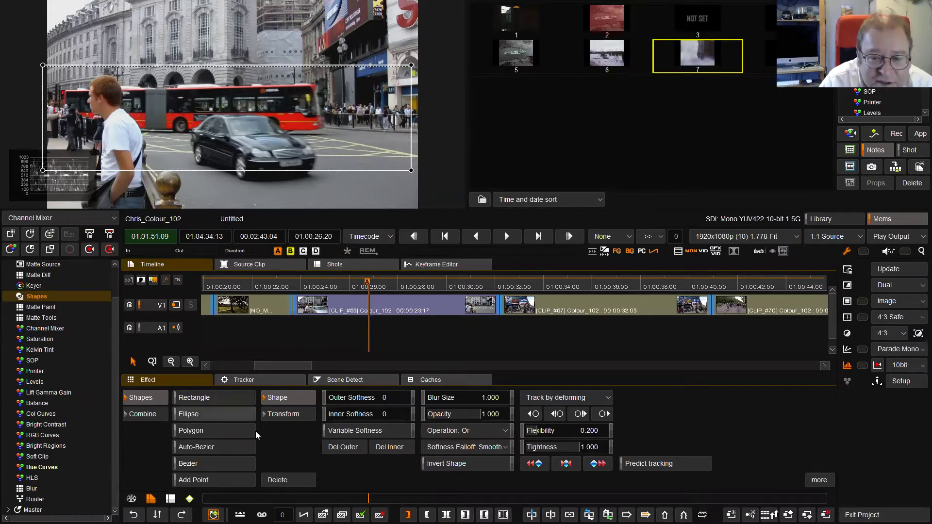
- Check the red saturation boost inside the rectangle across several frames, with the new layer's Hue Curves shown
mouse_move(368, 286)
left_mouse_down()
mouse_move(308, 284)
mouse_move(396, 291)
mouse_move(372, 288)
left_mouse_up()
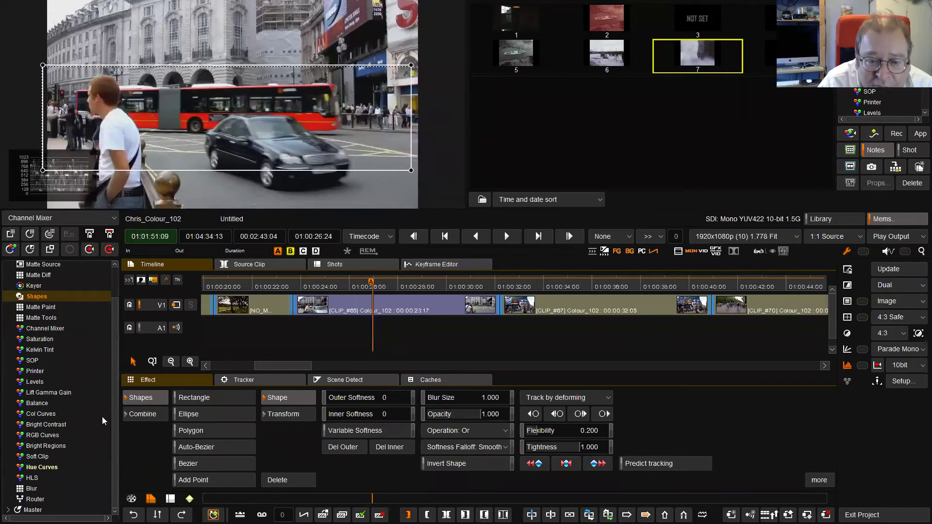
left_click(47, 468)
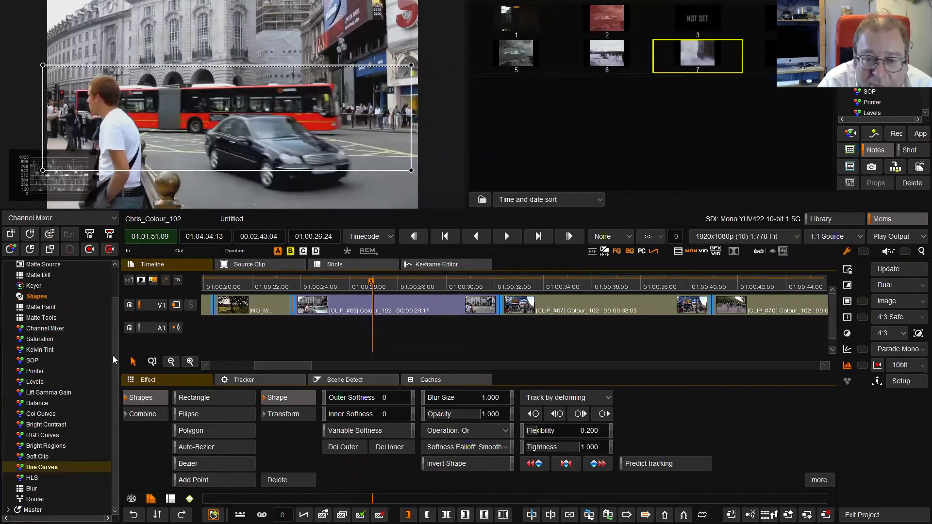
scroll(113, 355, "up", 3)
left_click(57, 502)
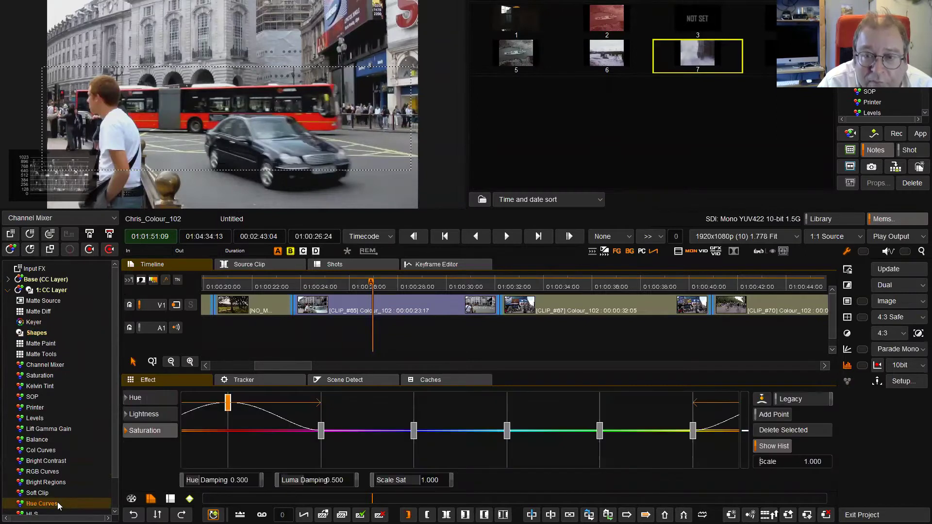
mouse_move(372, 286)
left_mouse_down()
mouse_move(273, 288)
mouse_move(409, 286)
mouse_move(365, 287)
left_mouse_up()
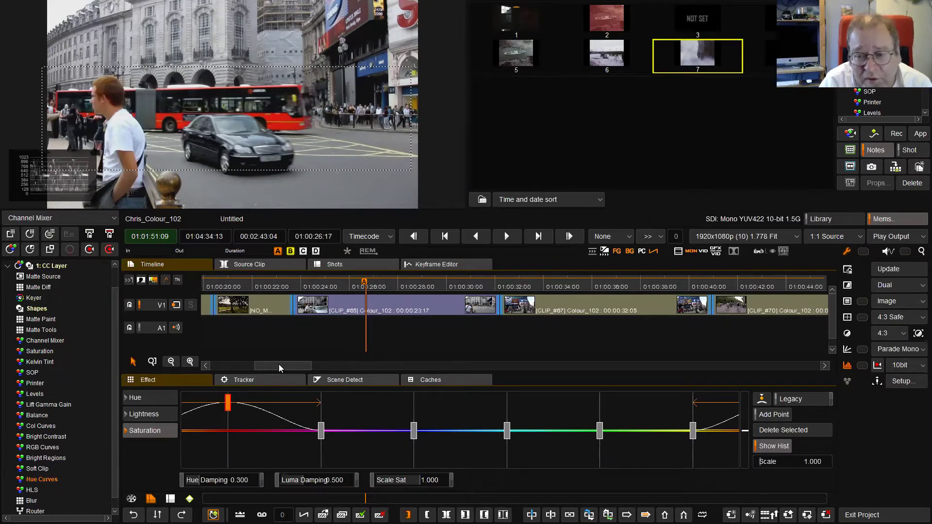
- Go to the parade-ground clip CLIP_#75 and switch the scope to Parade RGB and back to Parade Mono
left_click_drag(272, 370, 362, 363)
left_click(403, 291)
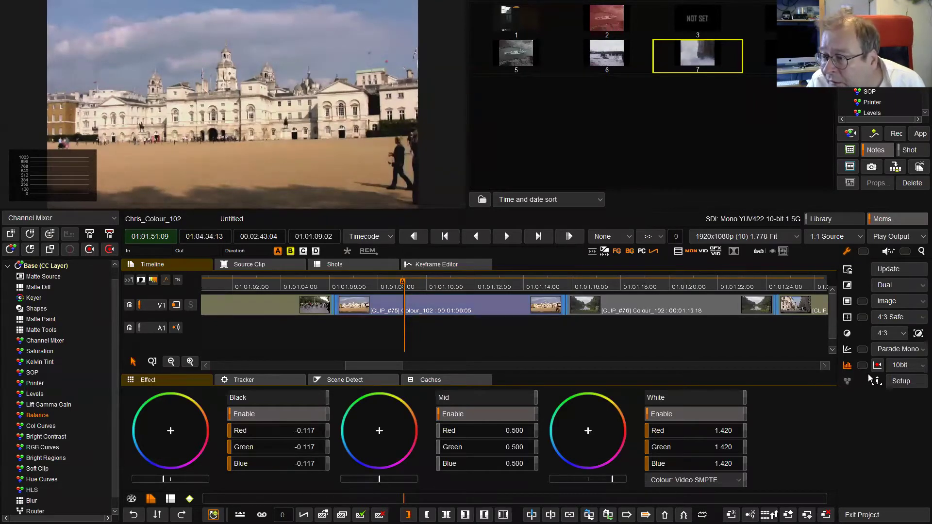
left_click(903, 350)
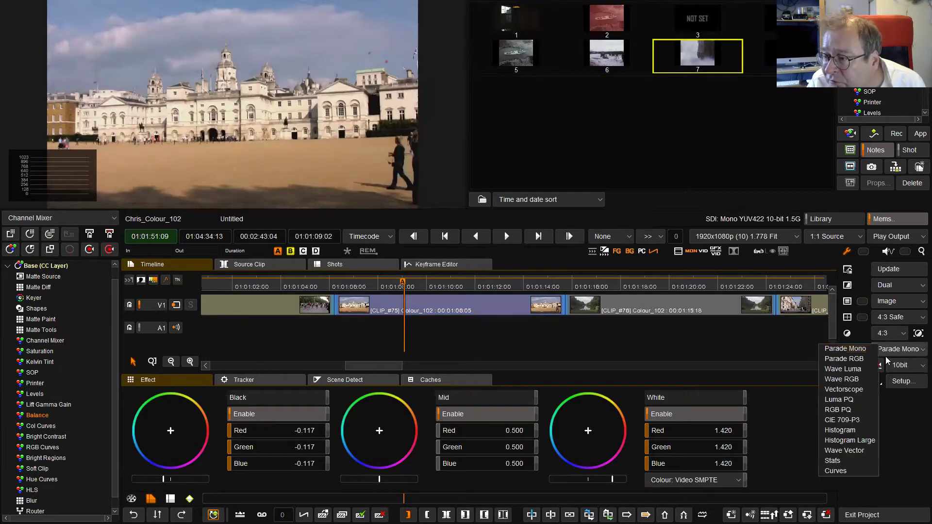
left_click(862, 358)
left_click(888, 350)
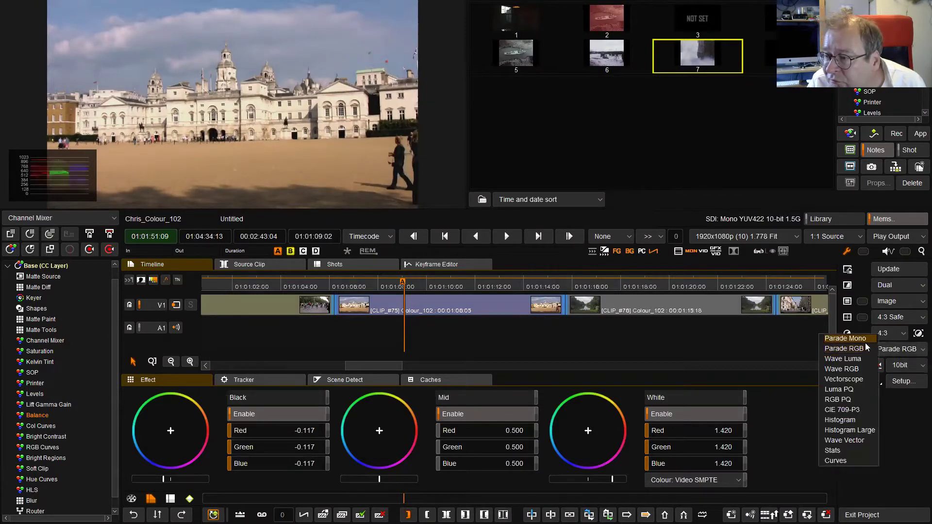
left_click(869, 349)
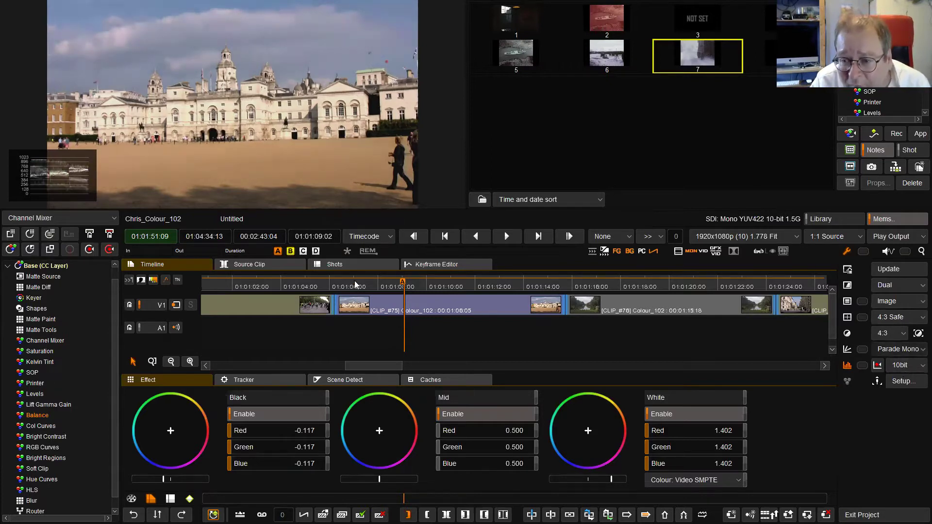
- At 01:01:07:08, add a CC layer to the parade-ground clip and raise the blue saturation in its Hue Curves
left_click_drag(405, 286, 362, 284)
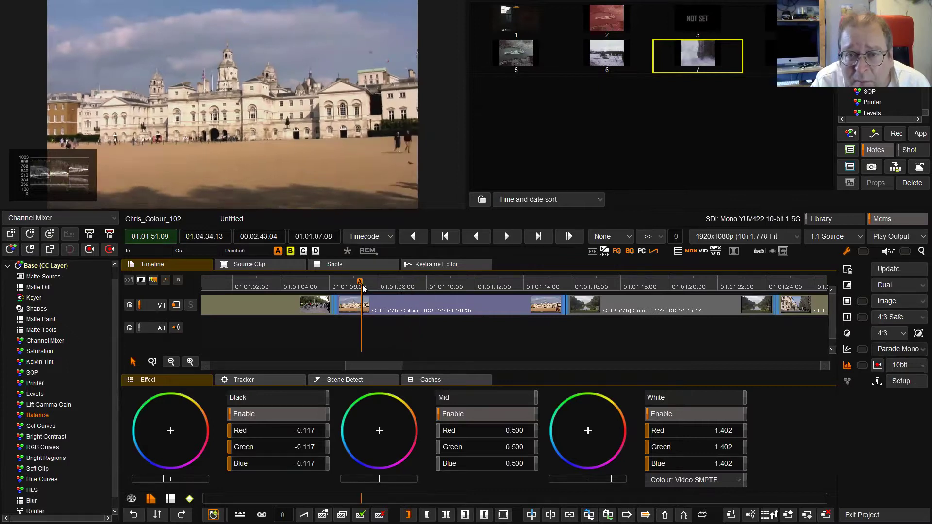
left_click(11, 249)
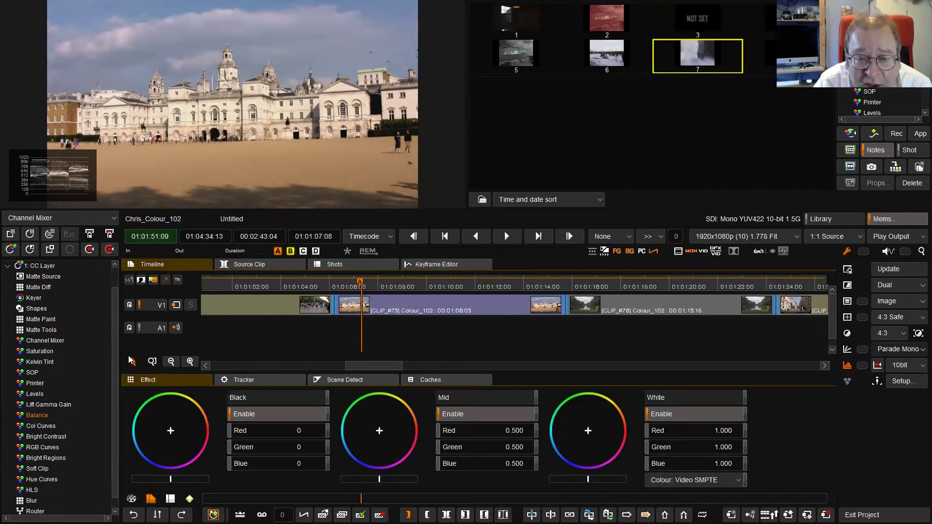
left_click(47, 480)
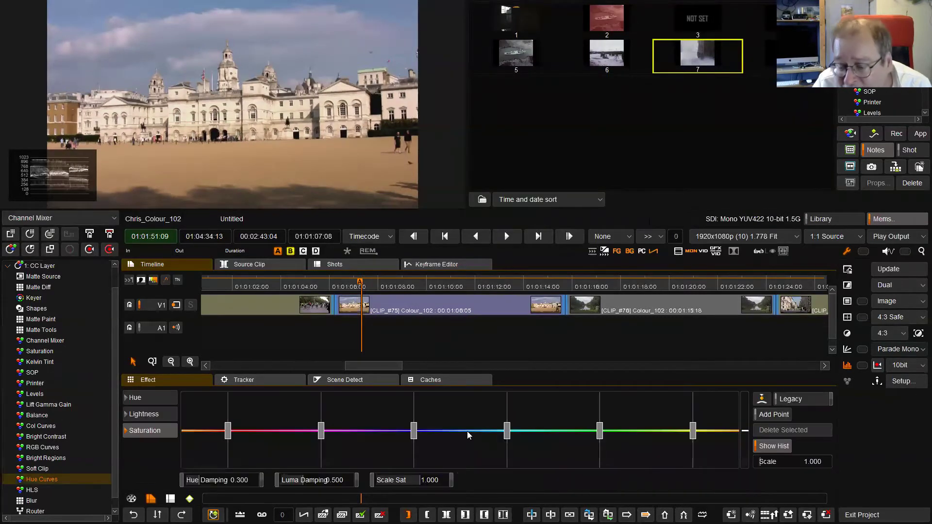
left_click_drag(417, 433, 405, 412)
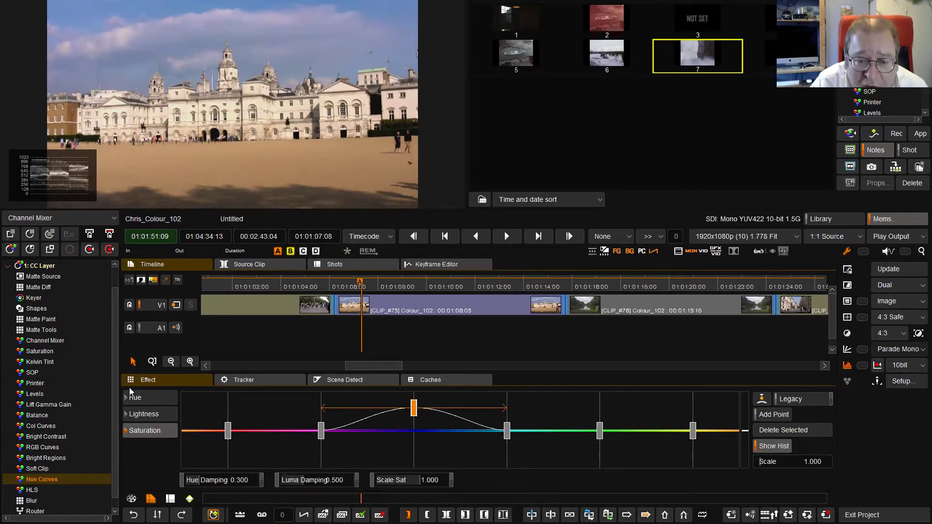
- Show the Hue Curves of the parade-ground clip's base layer
scroll(114, 395, "up", 2)
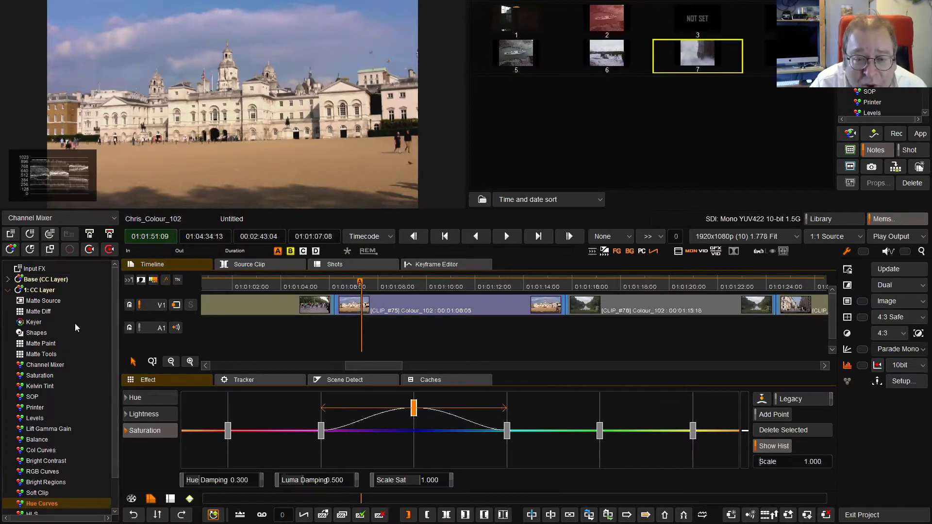
left_click(64, 281)
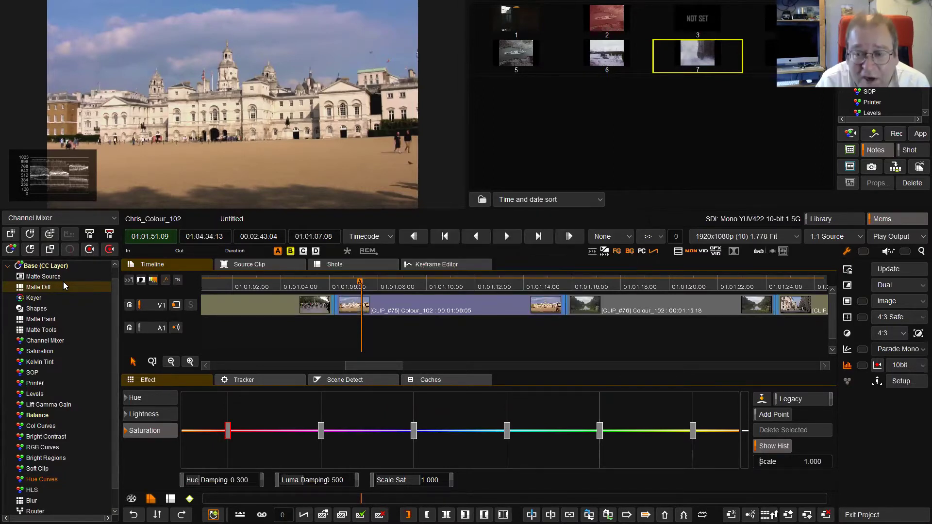
left_click(192, 426)
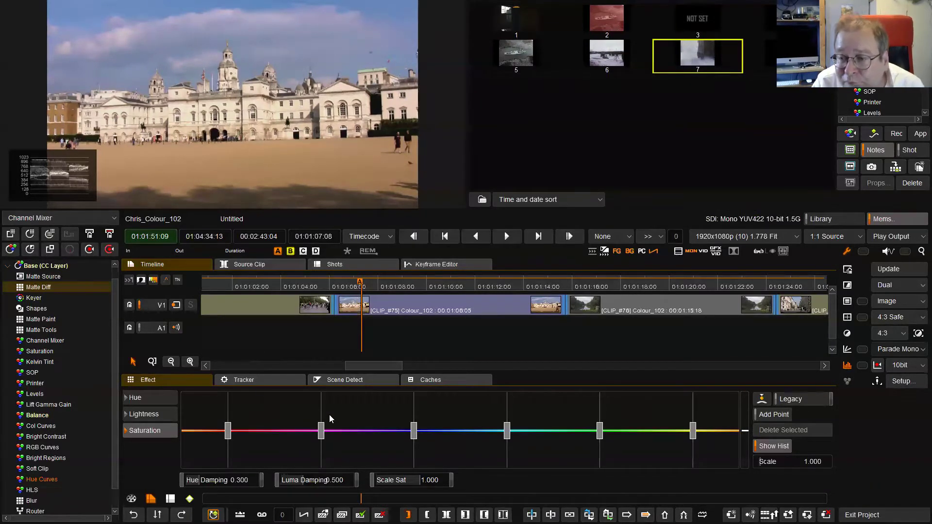
- Go to the lake clip at 01:01:19:17, add a CC layer, and raise the green point of its Hue Curves hue setting
left_click_drag(355, 366, 379, 366)
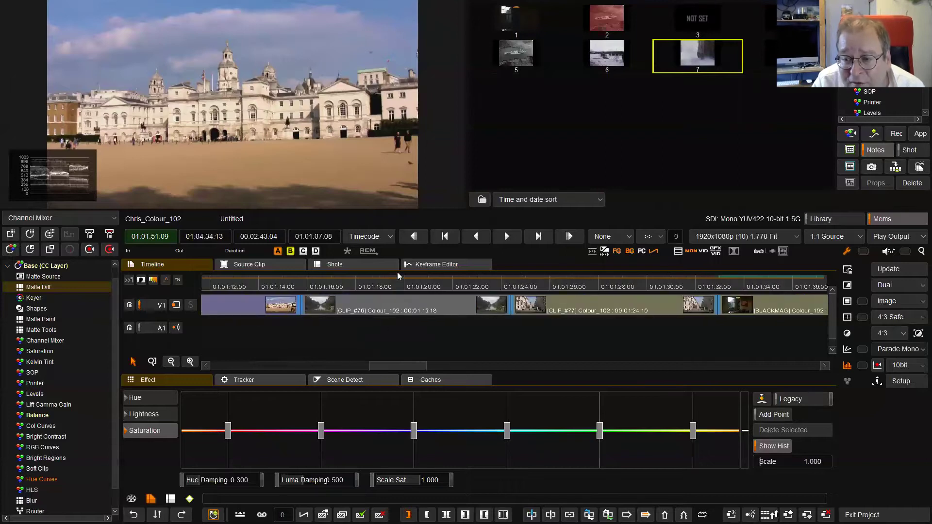
left_click(396, 284)
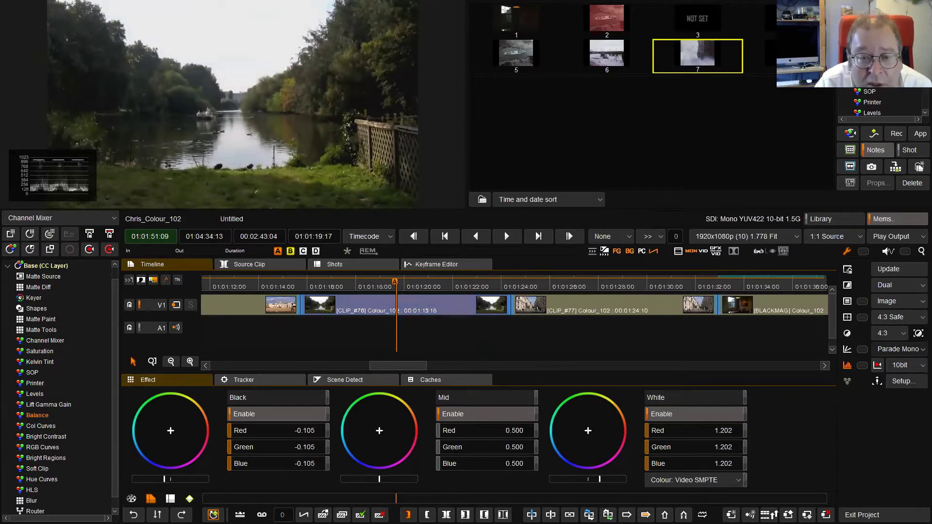
left_click(14, 253)
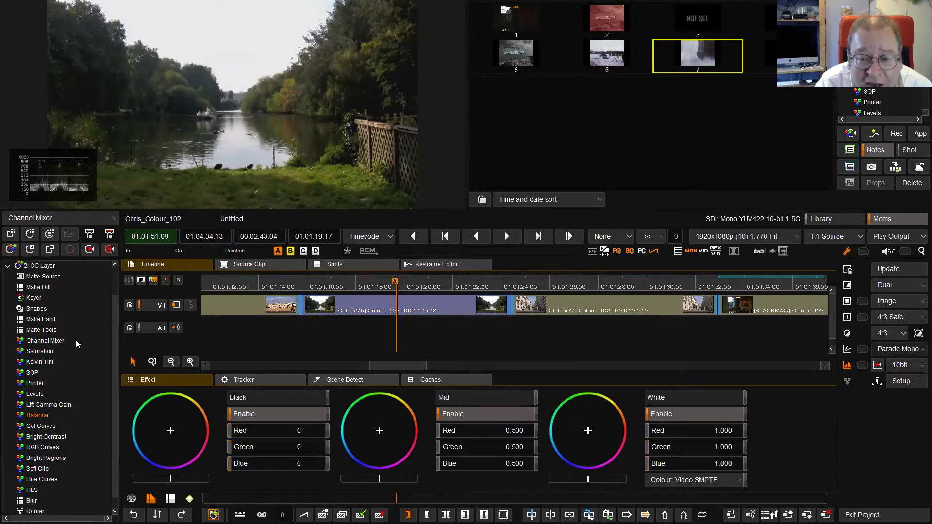
left_click(41, 479)
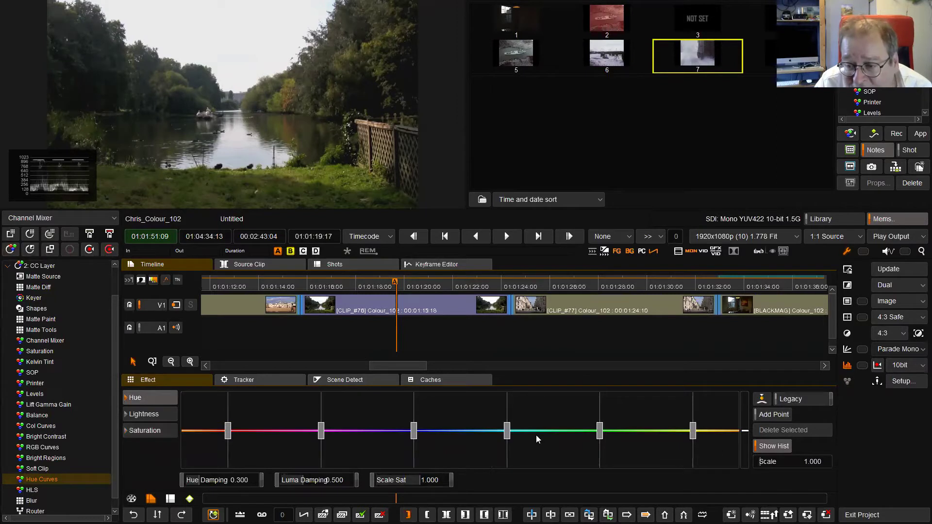
mouse_move(600, 435)
left_mouse_down()
mouse_move(601, 461)
mouse_move(605, 396)
mouse_move(603, 405)
left_mouse_up()
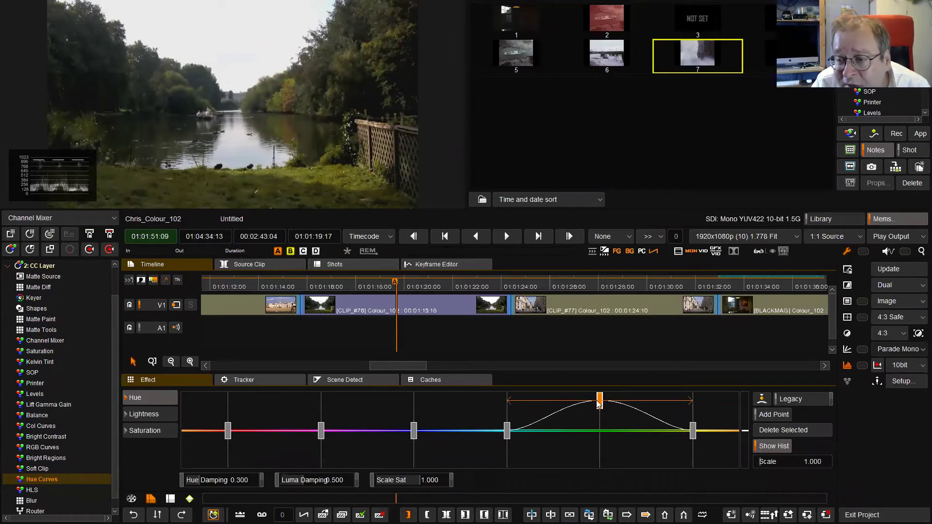
- Raise the green point of the lake clip's hue curve further, to the upper limit of the graph
left_click_drag(599, 404, 599, 396)
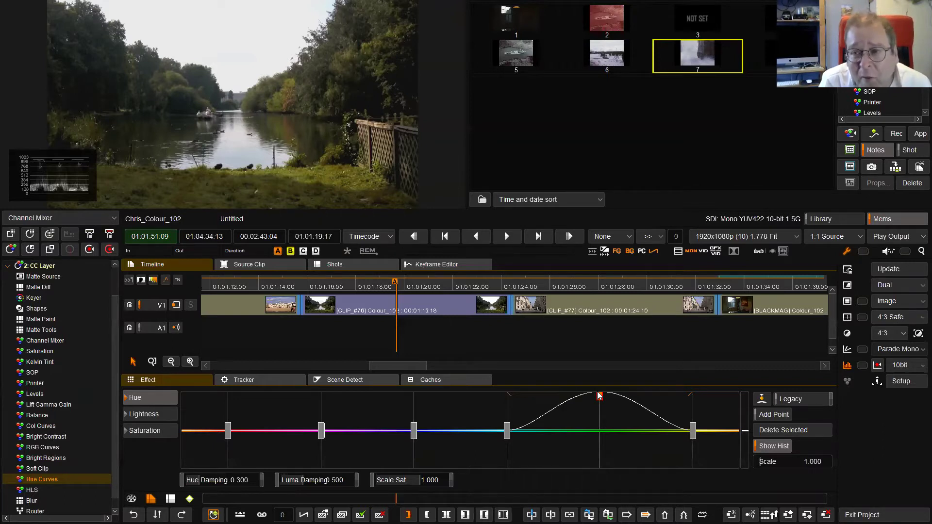
left_click(600, 396)
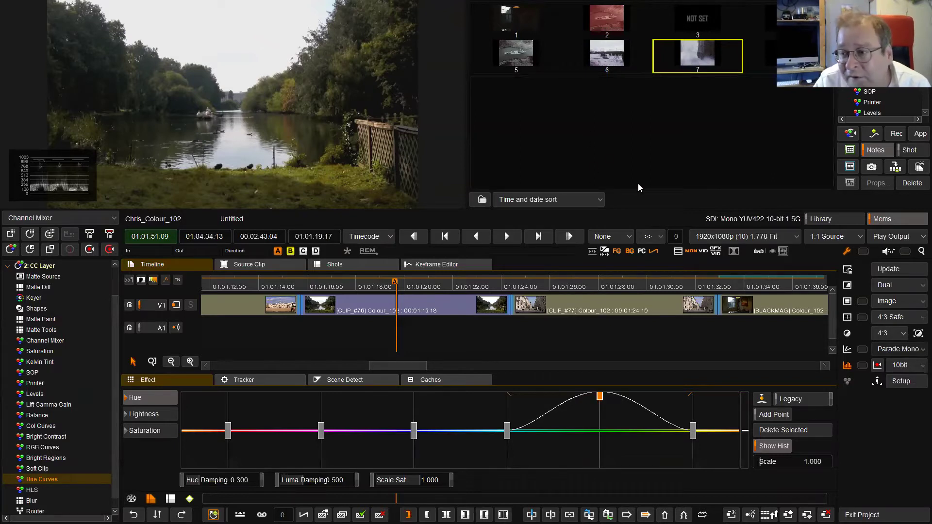
- Open the Landscapes ProRes composition starting at 01:01:18:01 from the Library, show the Mems view again and go to frame 01:01:22:14
left_click(831, 219)
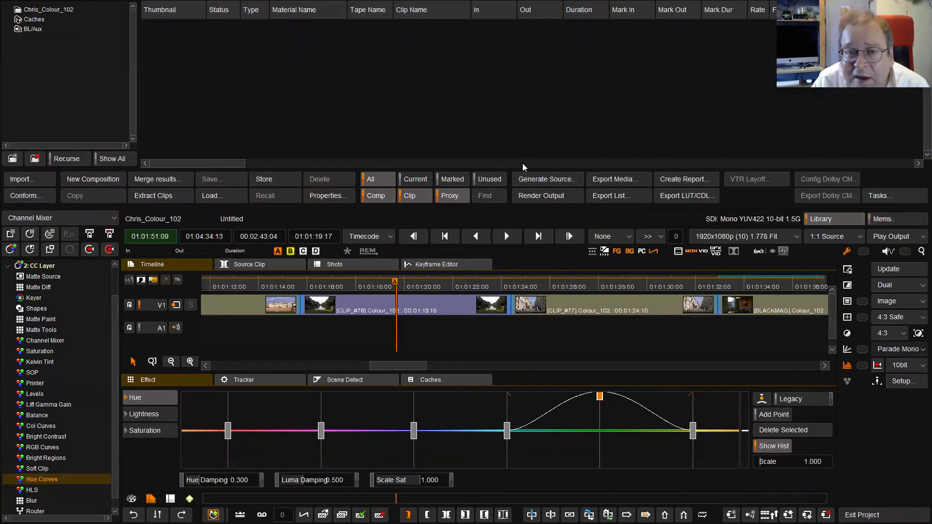
double_click(242, 60)
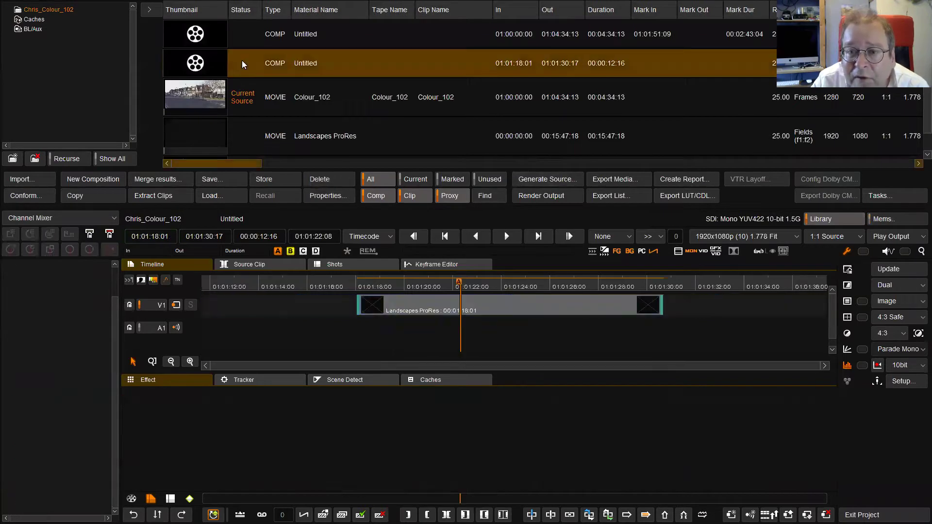
left_click(435, 286)
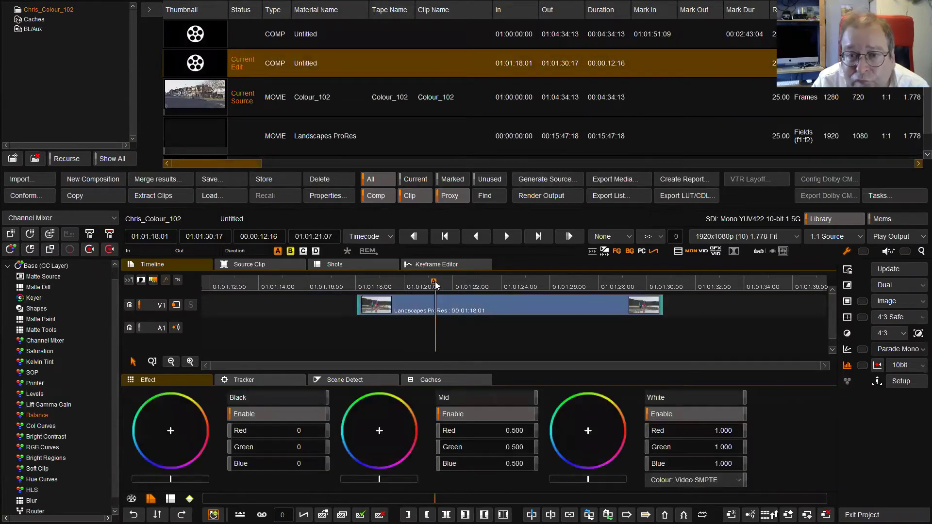
left_click(887, 219)
mouse_move(437, 287)
left_mouse_down()
mouse_move(408, 287)
mouse_move(424, 286)
left_mouse_up()
left_click(457, 288)
left_click(466, 287)
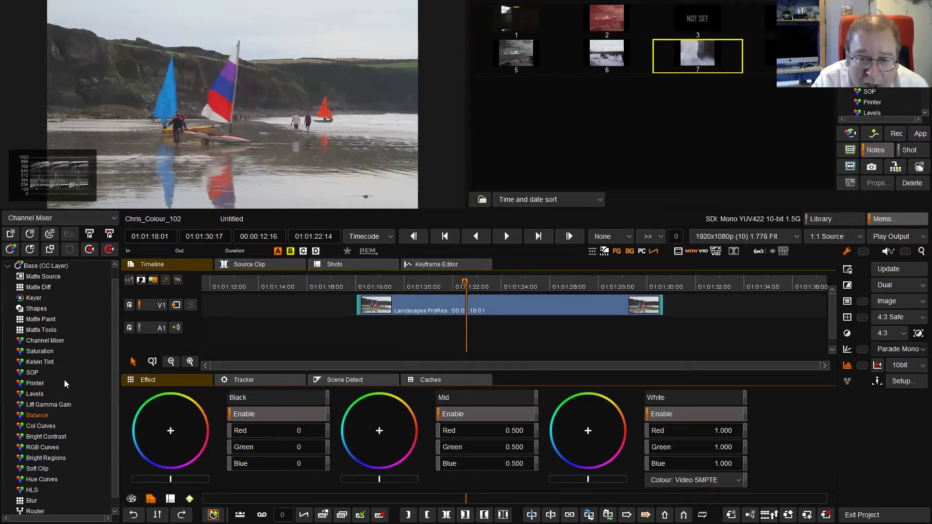
- Set the beach clip's base Balance to -0.075 for all black channels and 1.063 for all white channels, and add a CC layer
left_click(26, 417)
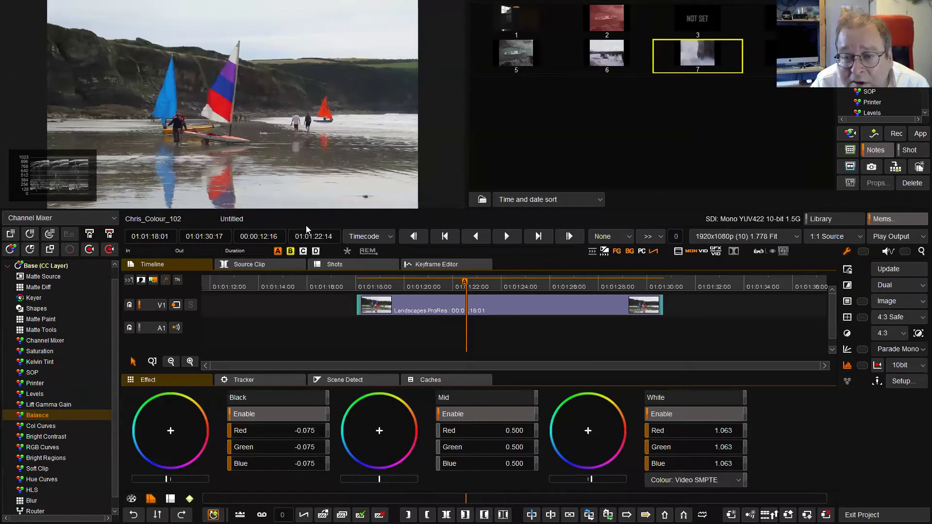
left_click(14, 250)
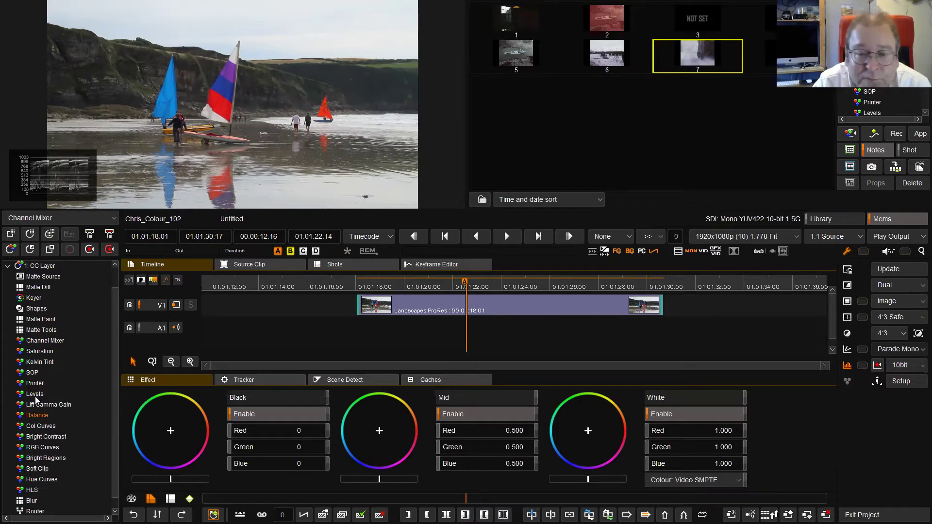
- In the Keyer of the new CC layer, sample the red of the large sail as the HLS key colour
left_click(33, 298)
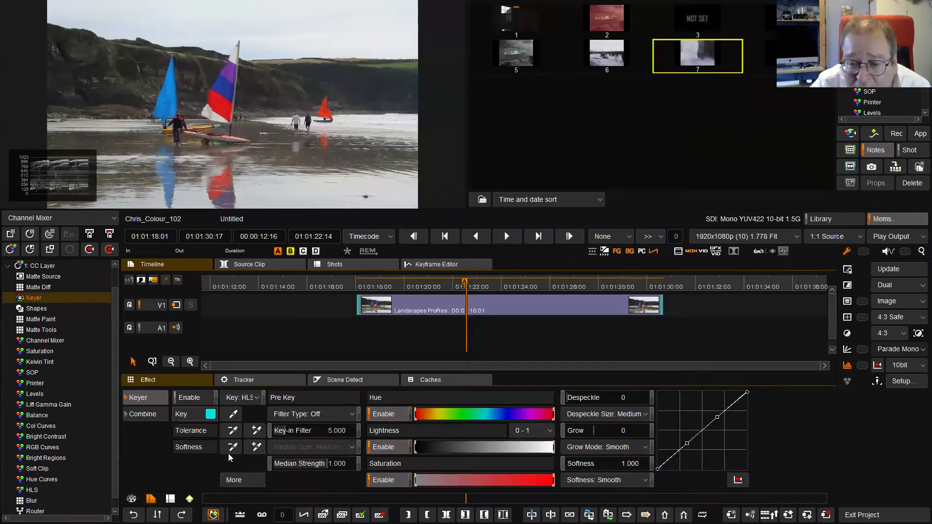
left_click(233, 414)
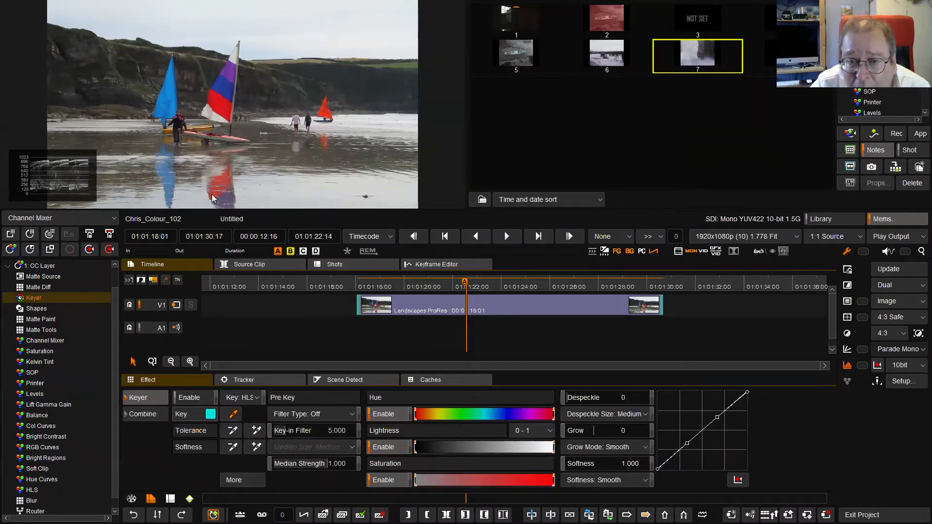
left_click(219, 99)
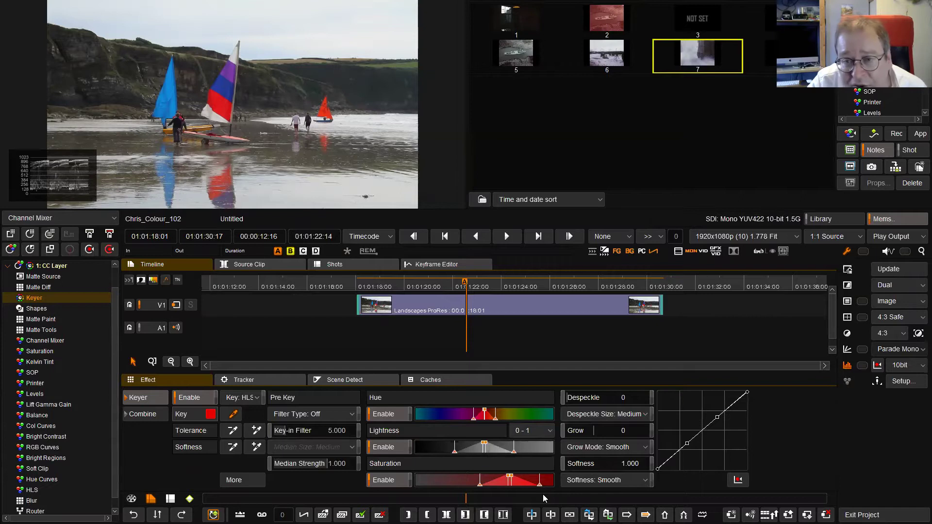
- With the matte shown, widen the key's hue, lightness and saturation ranges around the red sails, and return to the normal picture
key("m")
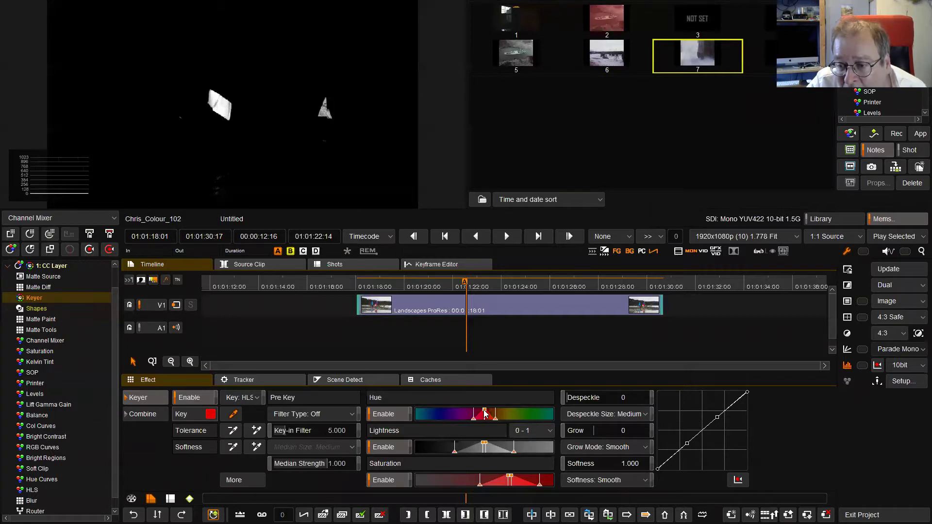
left_click_drag(484, 413, 475, 413)
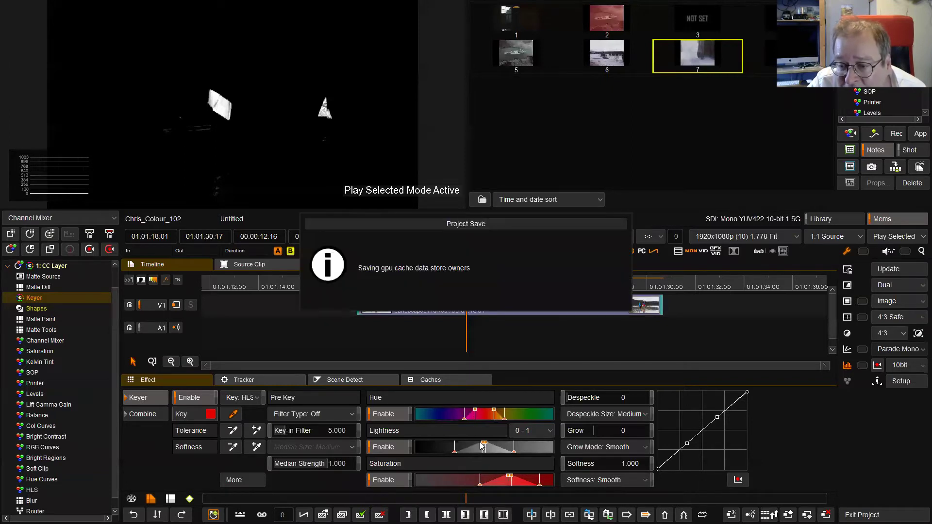
left_click_drag(482, 445, 520, 451)
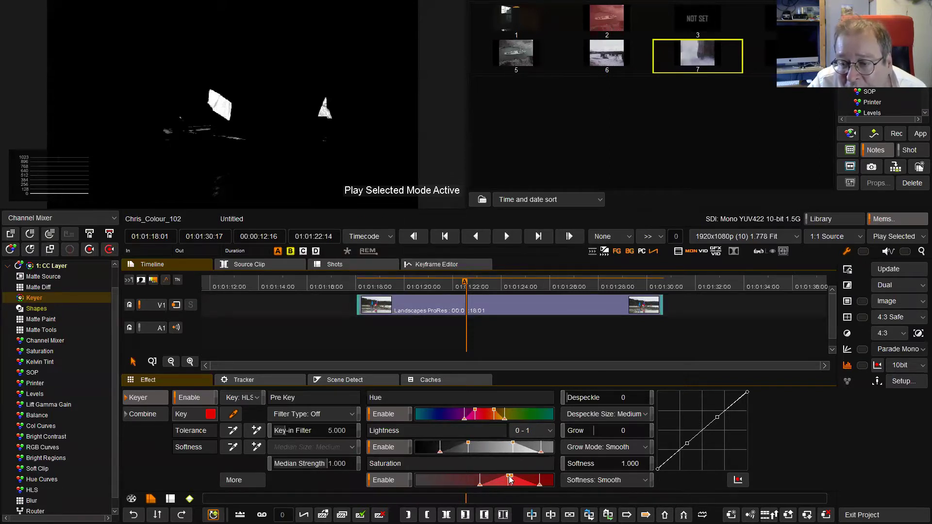
left_click_drag(510, 478, 462, 480)
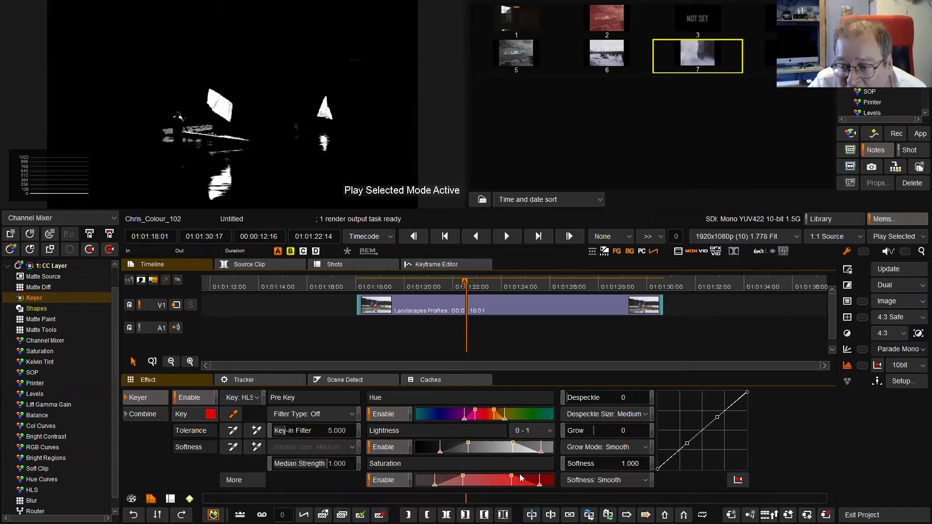
left_click_drag(513, 480, 475, 450)
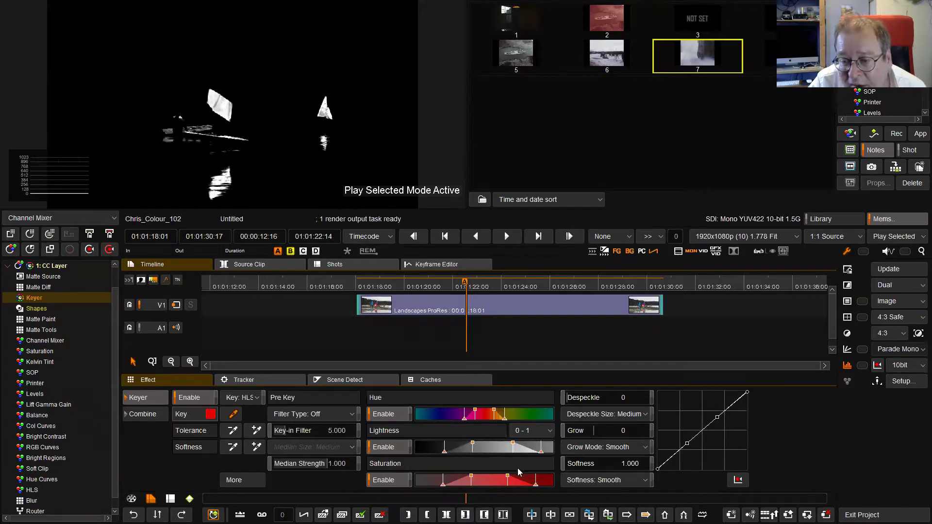
key("s")
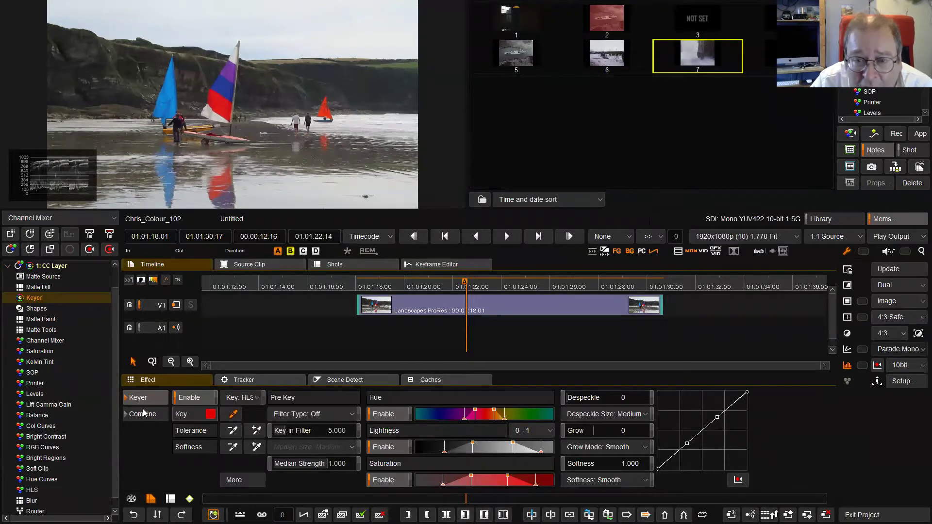
- Toggle the matte view on and off and set the CC layer's HLS saturation to 0 for the keyed reds
scroll(115, 423, "down", 1)
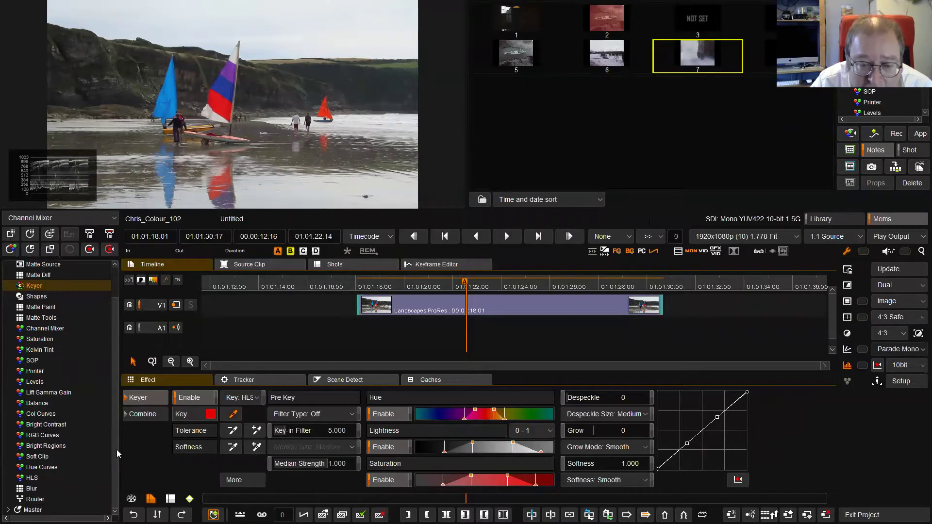
key("m")
key("m")
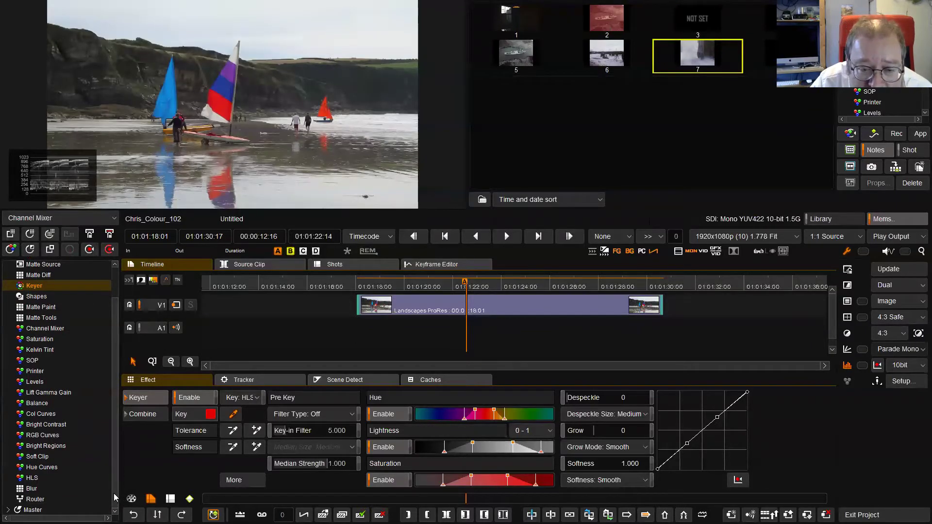
left_click(33, 478)
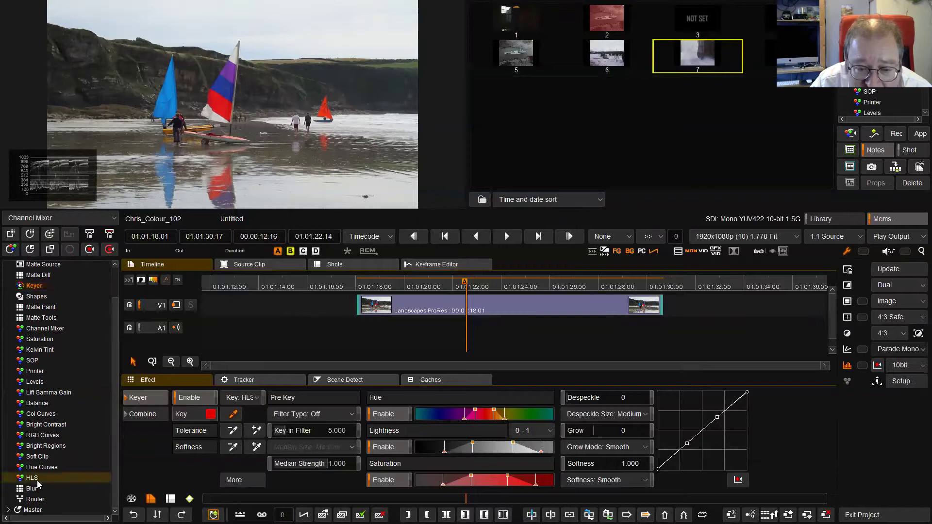
left_click(238, 416)
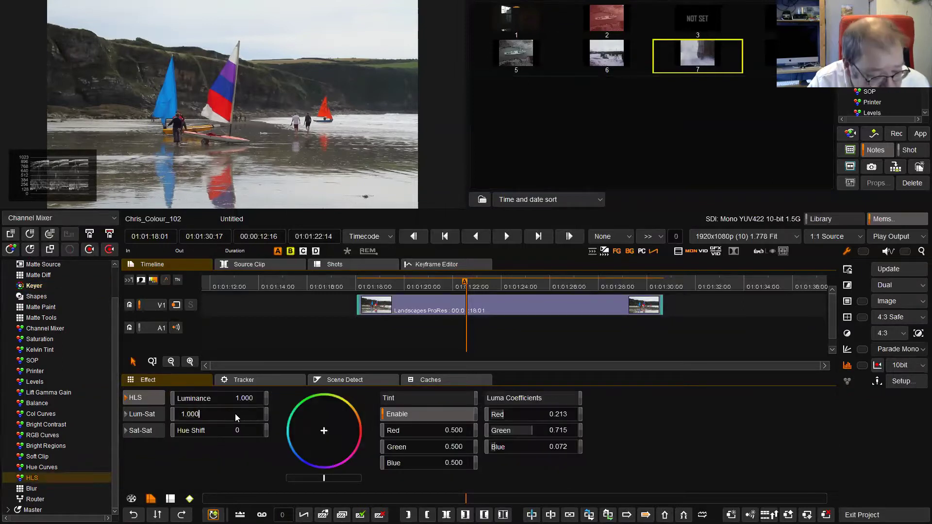
type("0")
key("Return")
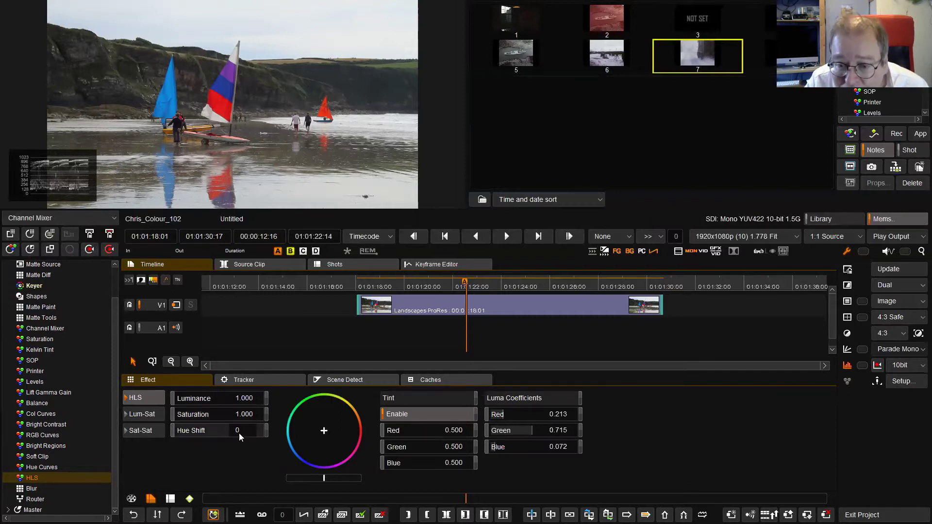
left_click(246, 417)
type("0")
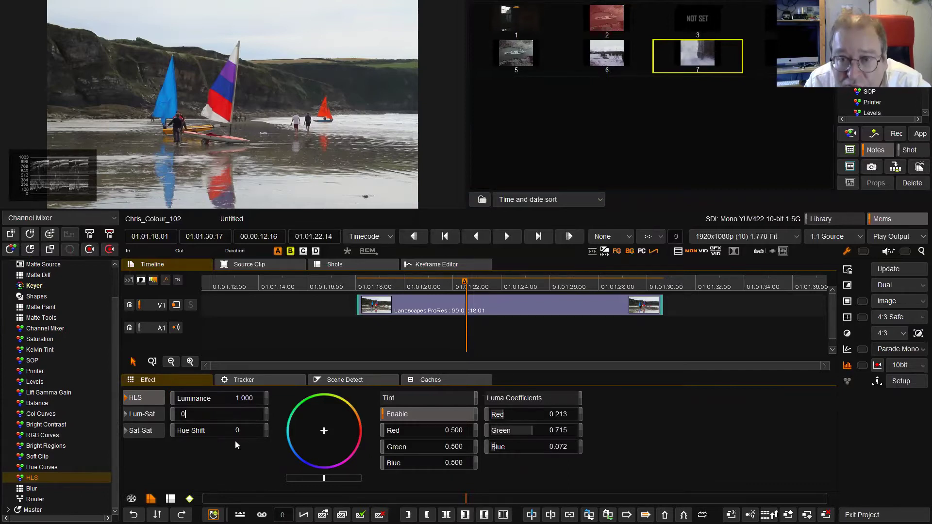
key("Return")
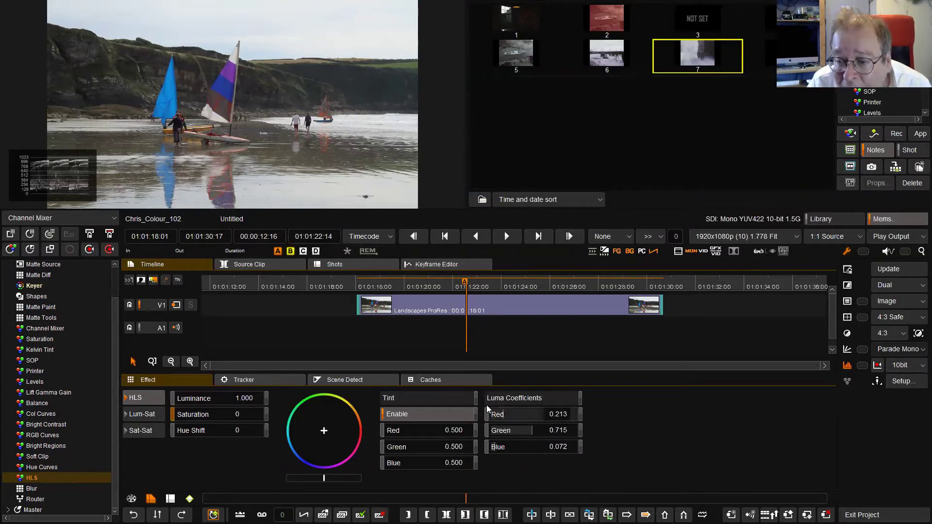
- Adjust the Keyer's hue range slightly and widen its lightness and saturation ranges to catch more red in the sails and reflections
left_click(35, 285)
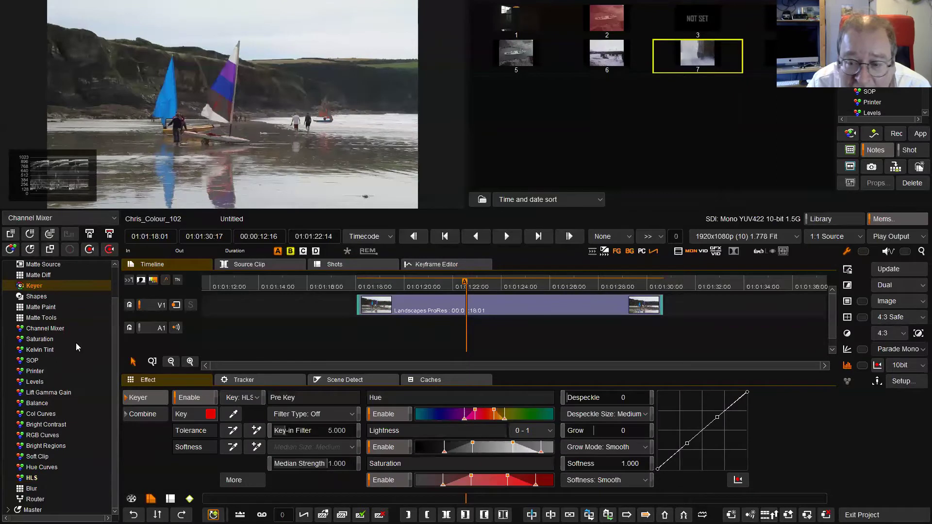
left_click_drag(474, 411, 518, 446)
left_click_drag(508, 479, 534, 480)
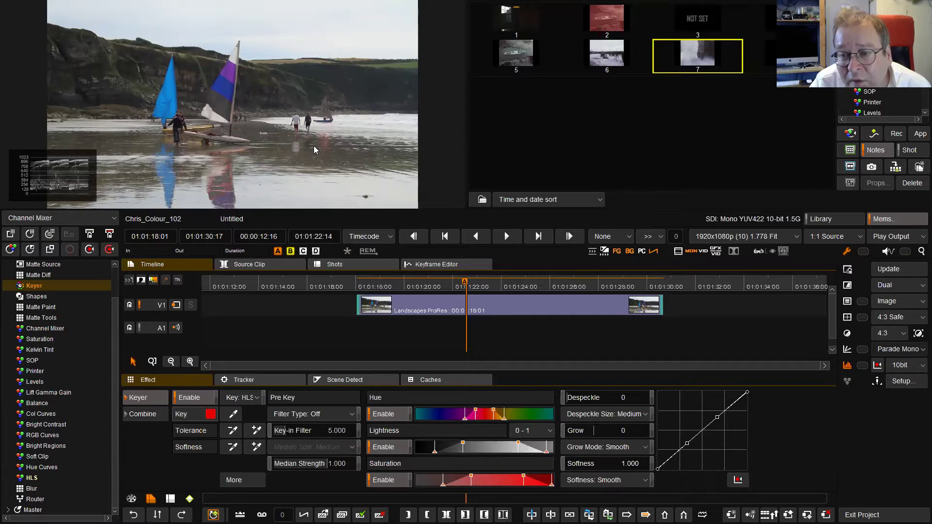
- Set the Keyer's Grow to 2 and its Softness to 2
left_click(619, 432)
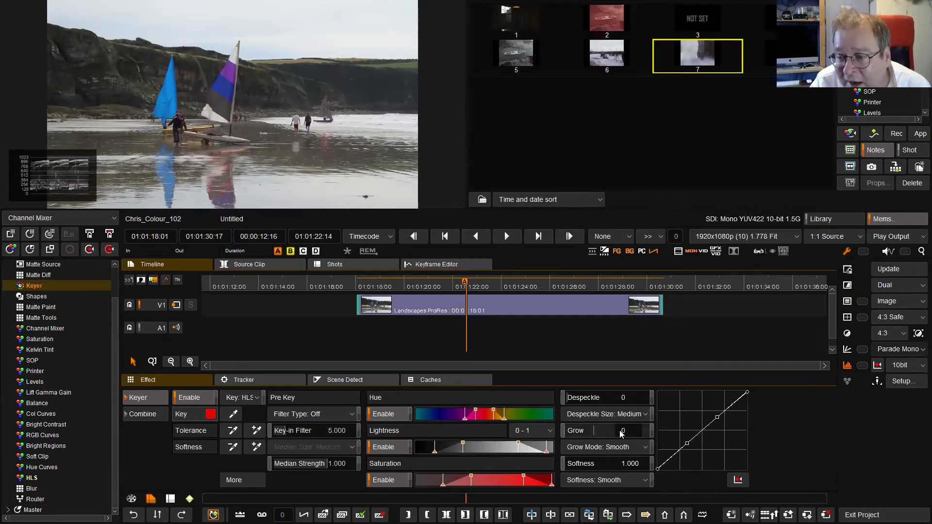
type("2")
key("Return")
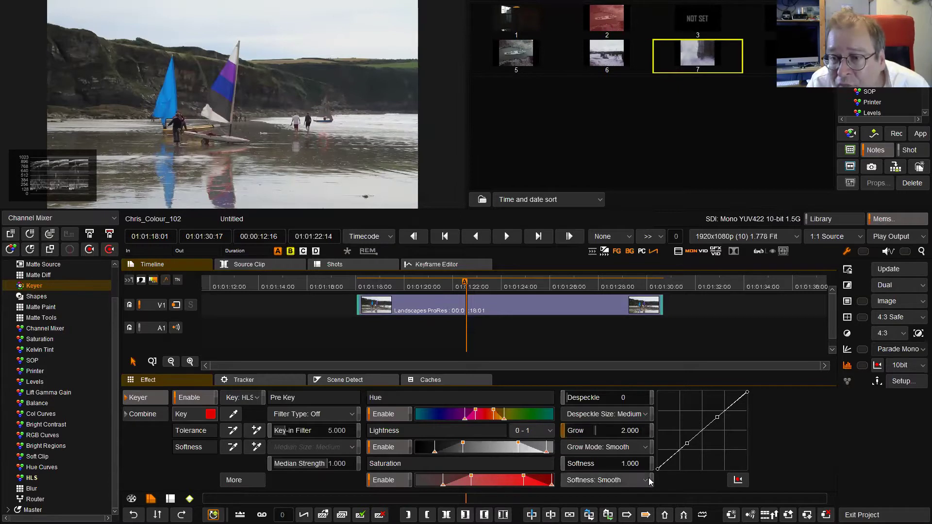
left_click(626, 464)
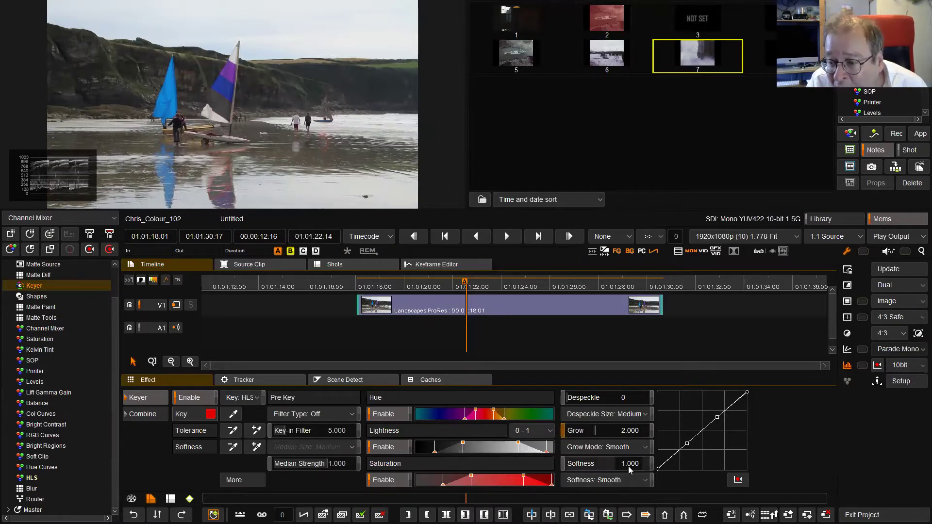
type("2")
key("Return")
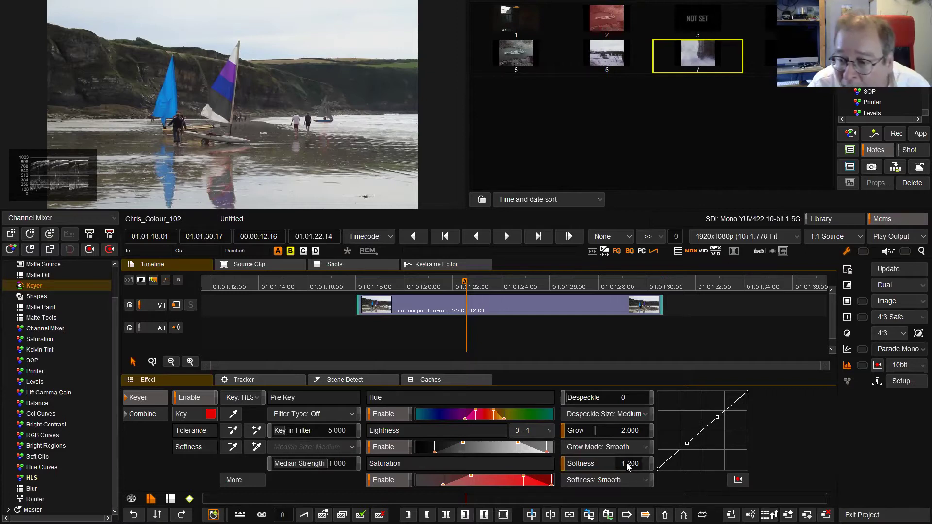
left_click(627, 465)
type("2")
key("Return")
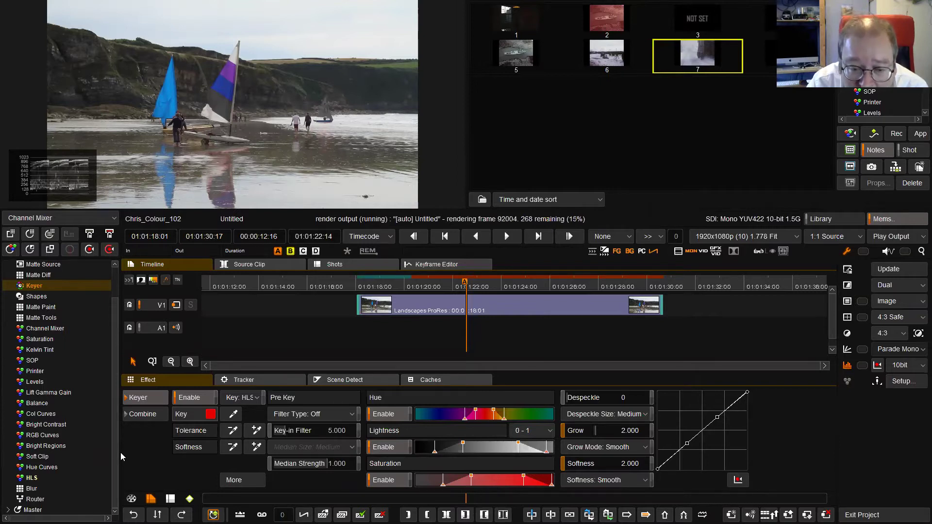
- Set the CC layer's HLS saturation back to 1
left_click(32, 479)
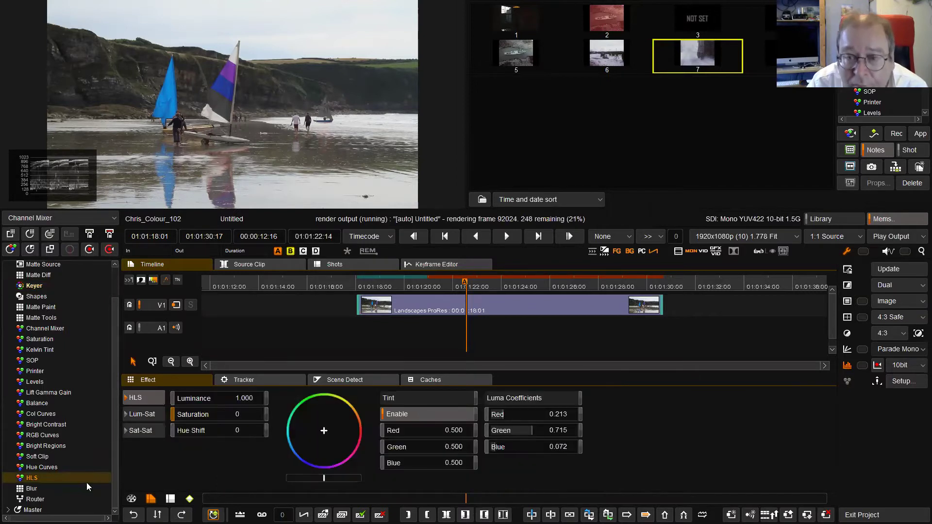
left_click(239, 418)
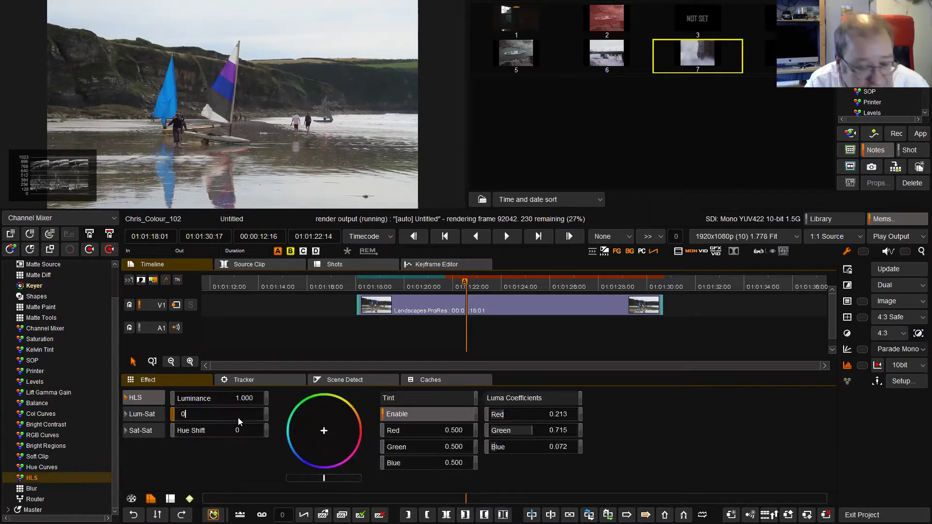
type("1")
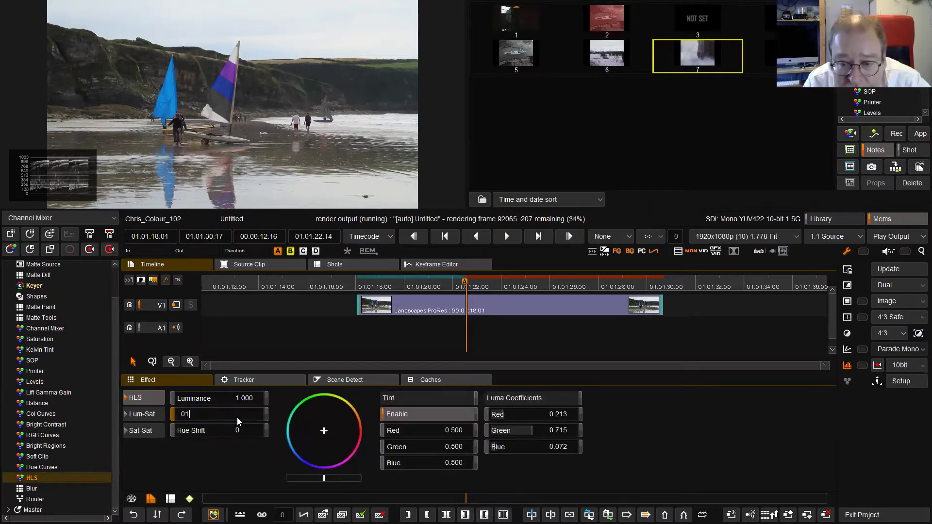
key("BackSpace")
key("BackSpace")
type("1")
key("Return")
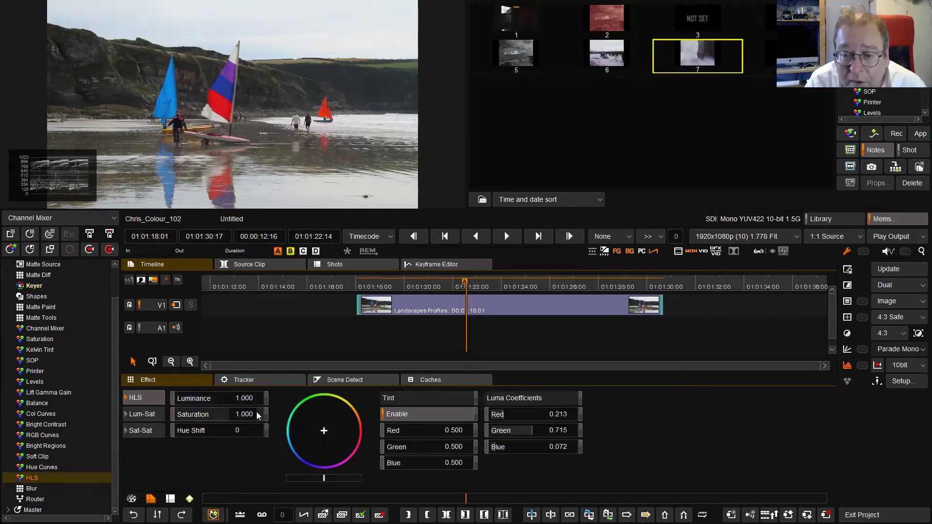
- Set the CC layer's HLS saturation to 1.5 to boost the keyed reds
left_click(246, 416)
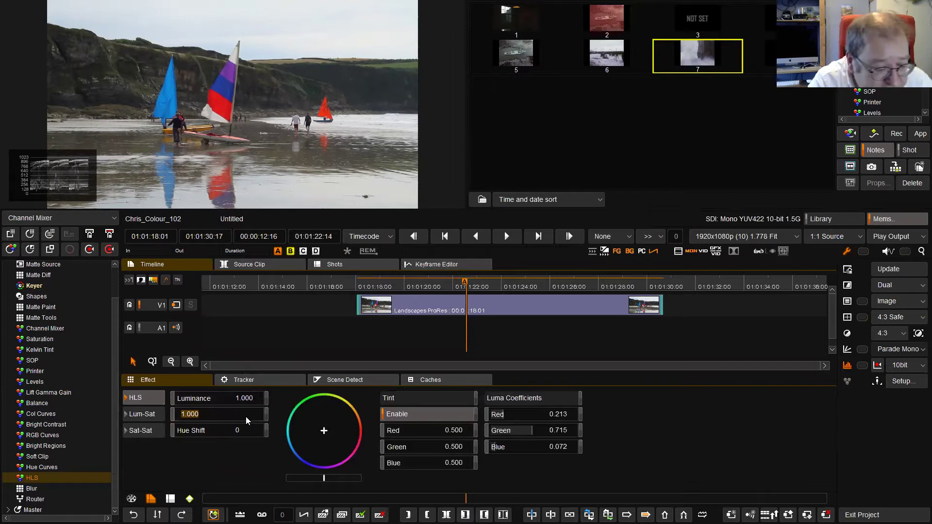
type("1")
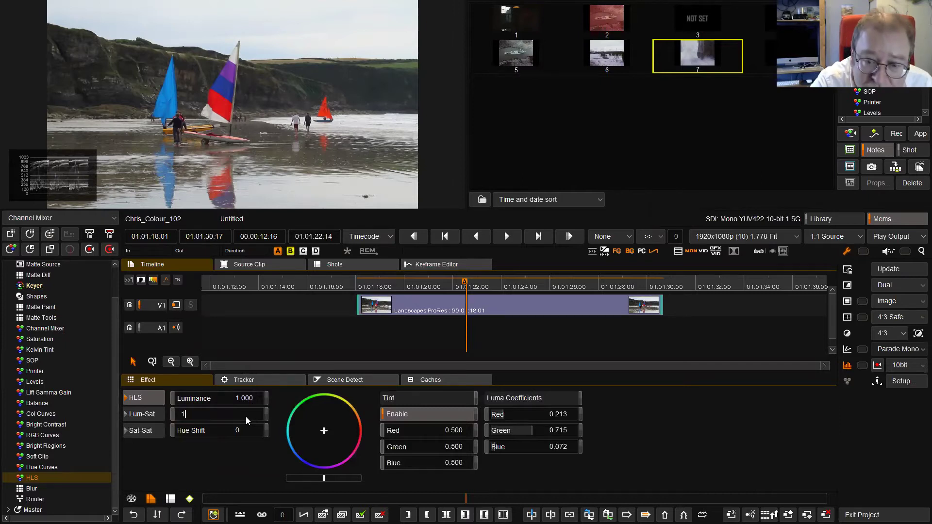
type(".5")
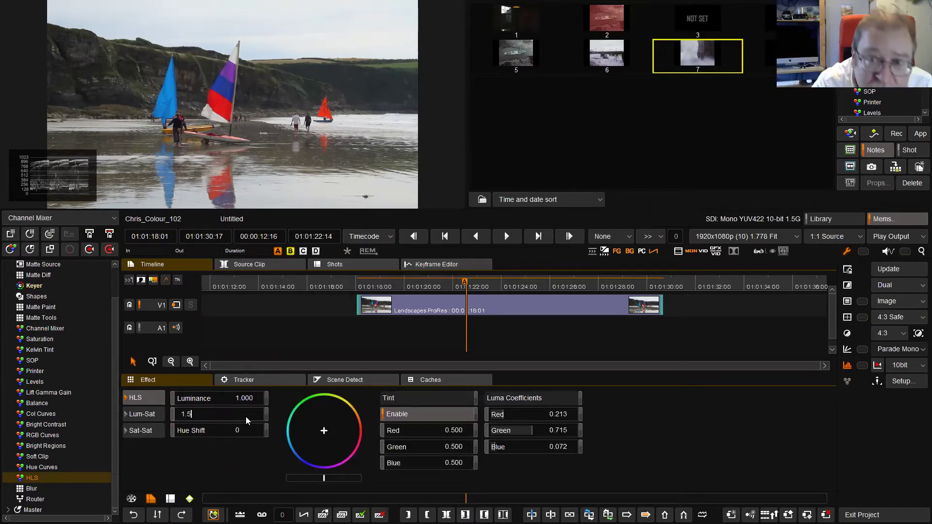
key("Return")
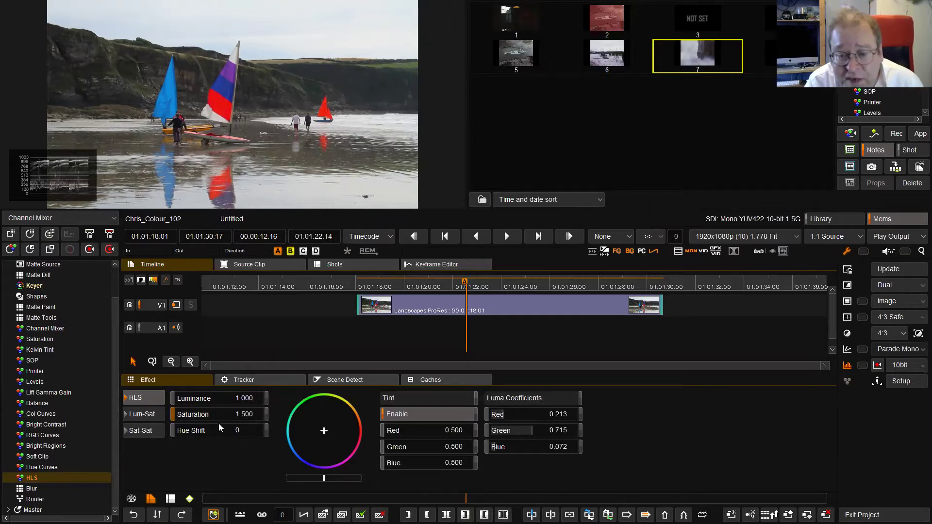
- Set the CC layer's HLS saturation to 0 to drain the colour from the keyed reds
left_click(247, 415)
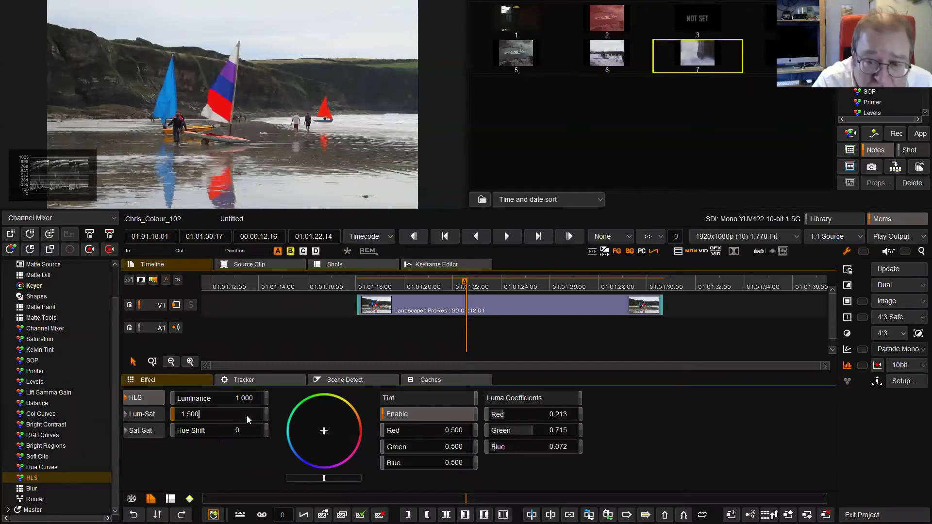
key("BackSpace")
key("BackSpace")
key("BackSpace")
key("BackSpace")
key("BackSpace")
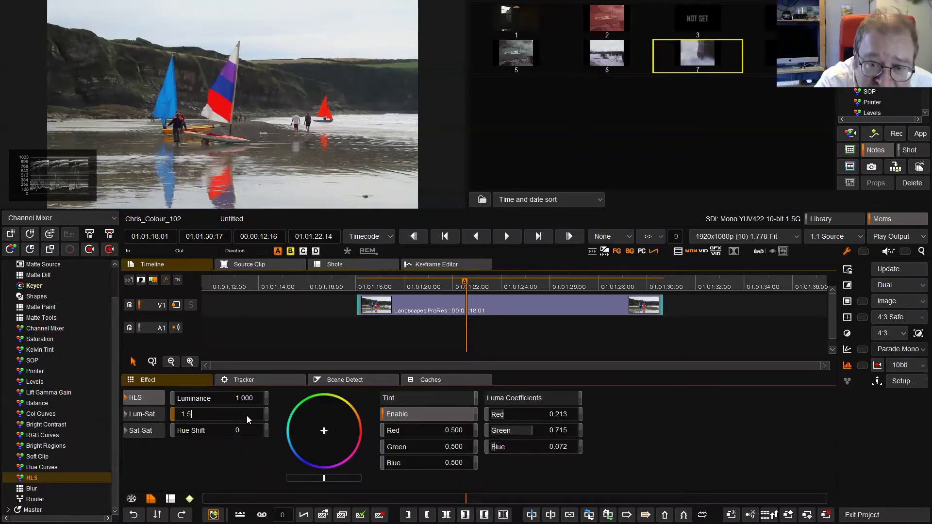
type("0o")
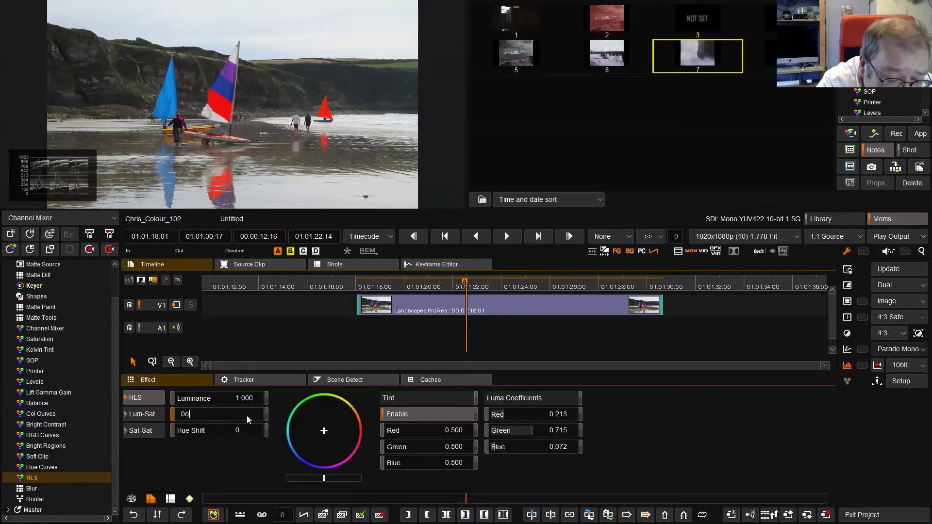
key("BackSpace")
key("Return")
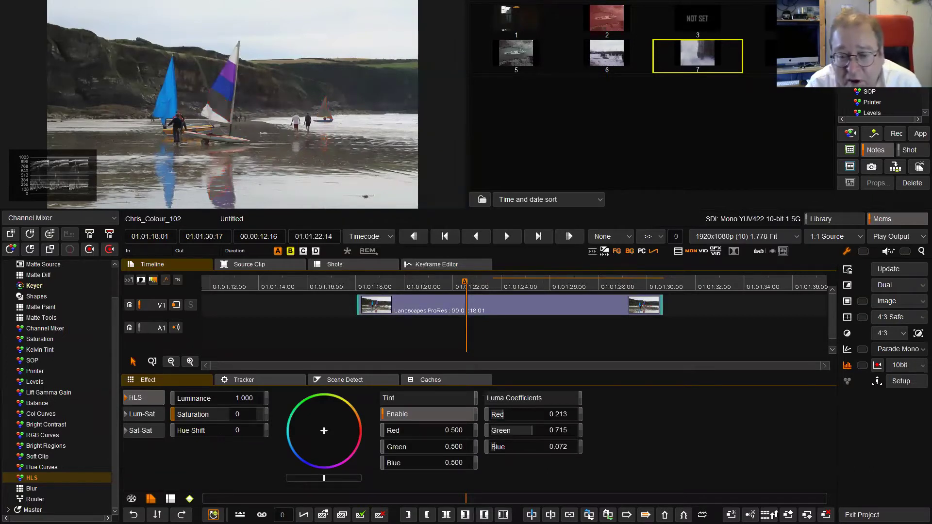
- Switch Invert Keyer on and off again in the Keyer's Combine settings
left_click(34, 286)
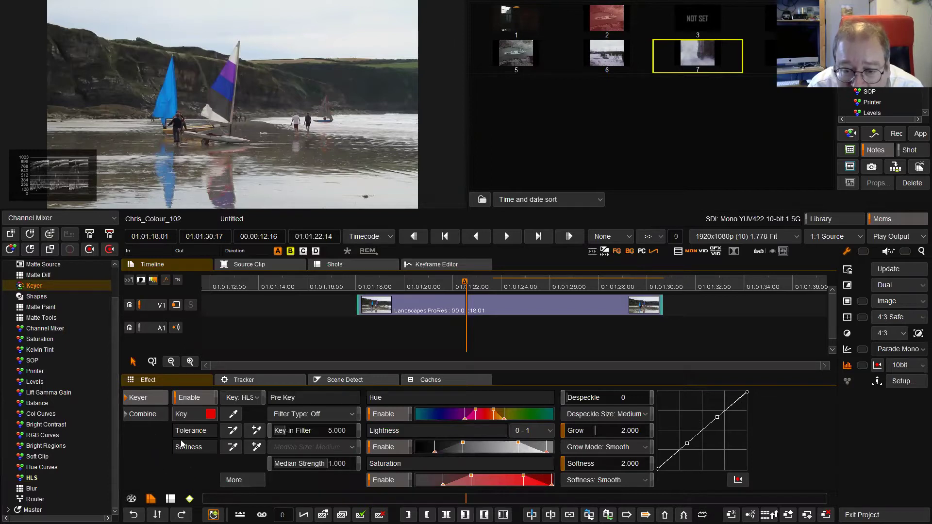
left_click(140, 417)
left_click(235, 450)
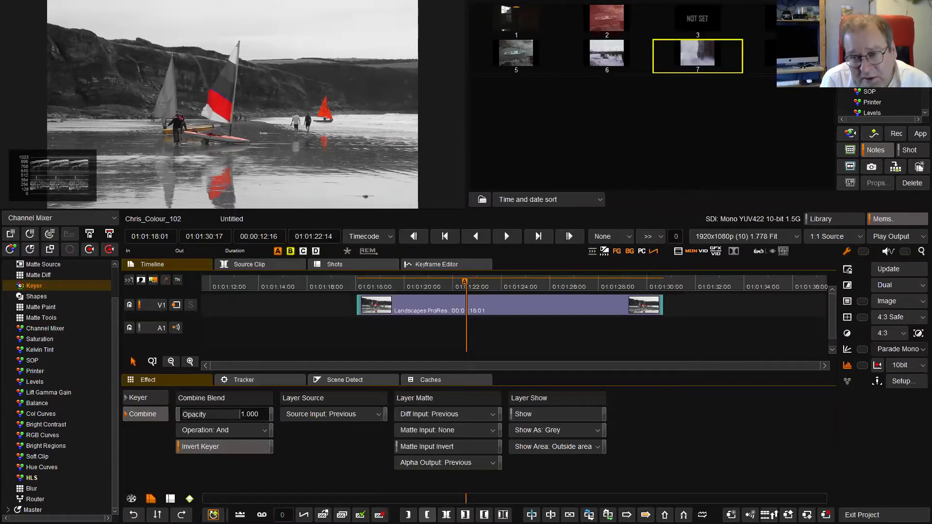
left_click(251, 450)
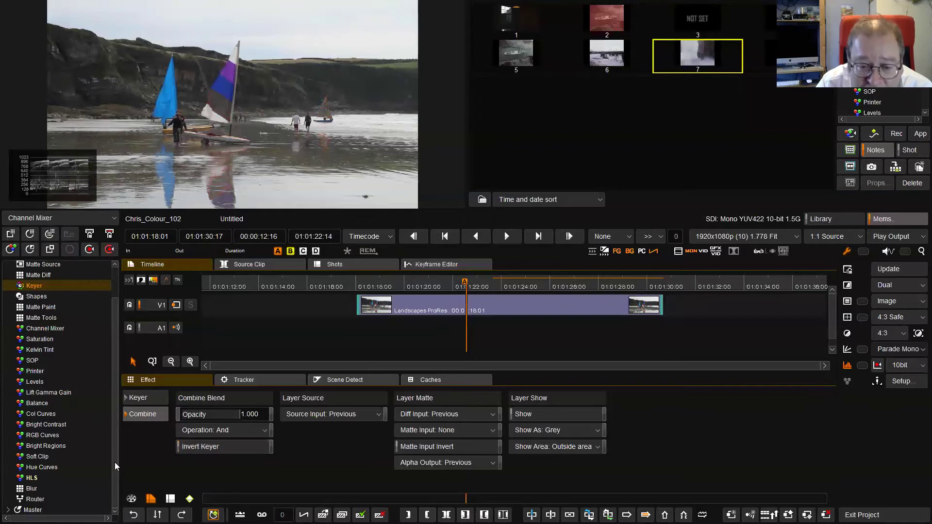
- Restore the CC layer's HLS saturation to 1
left_click(32, 477)
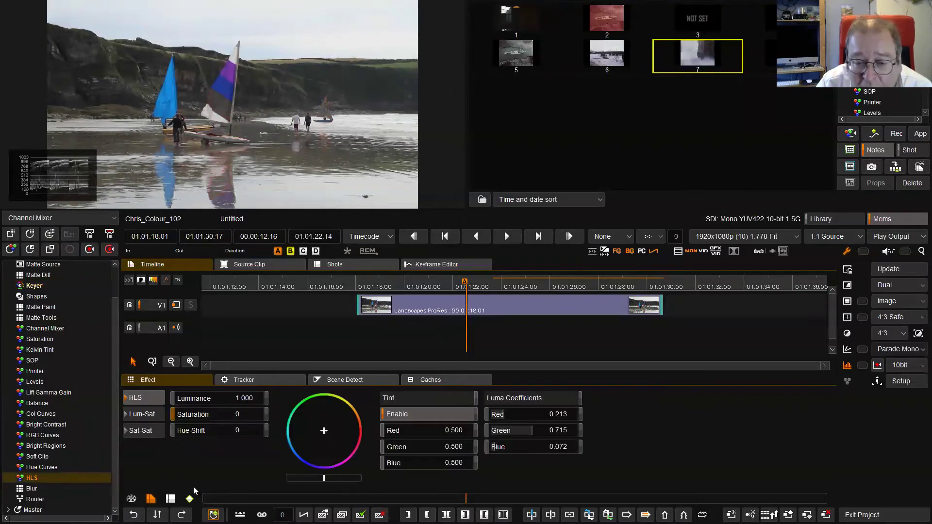
left_click(251, 416)
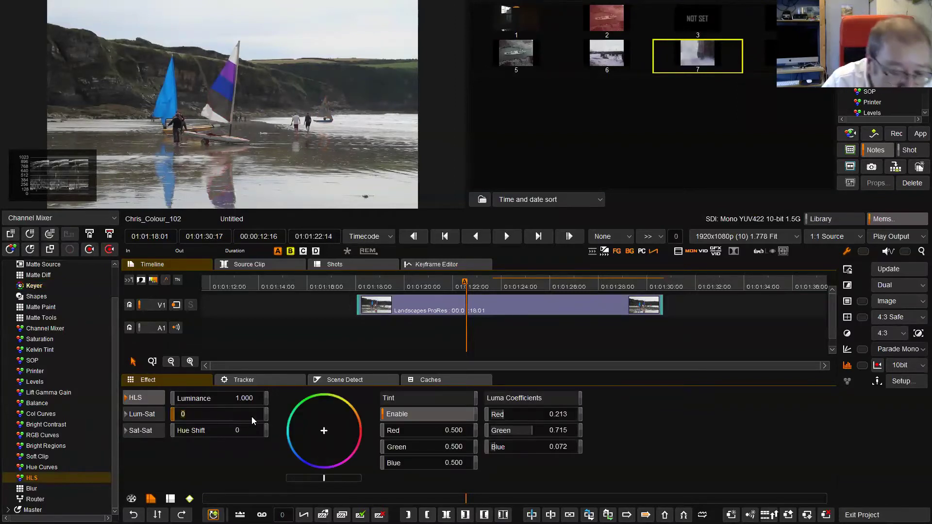
key("BackSpace")
type("1")
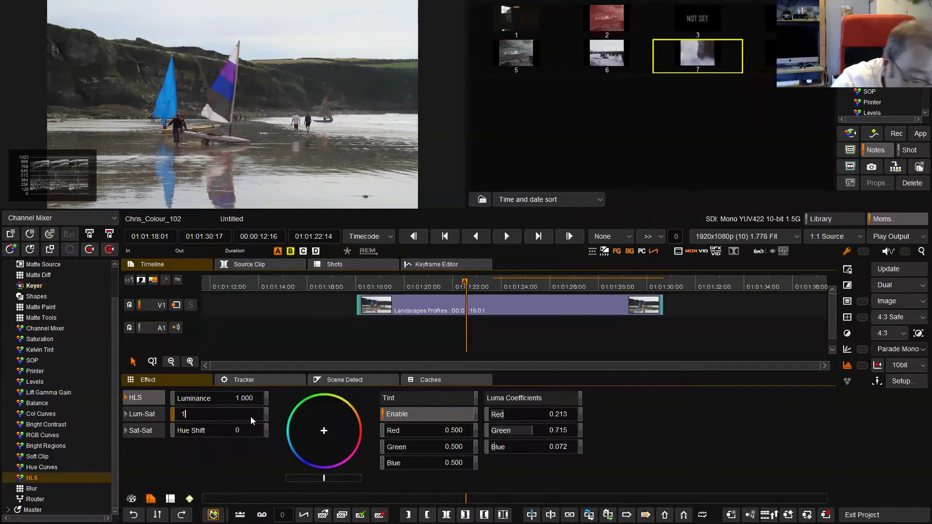
key("Return")
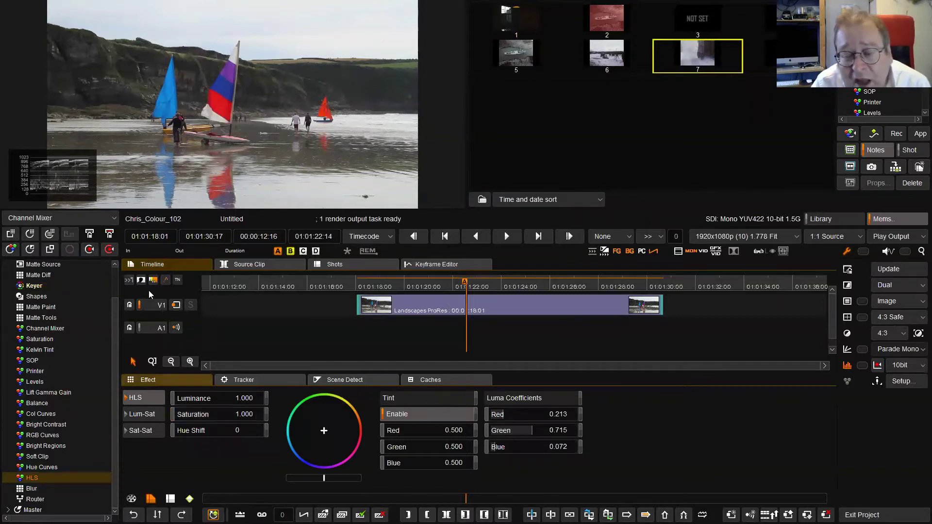
- Set the CC layer's HLS Hue Shift to 50 to recolour the keyed reds
left_click(242, 431)
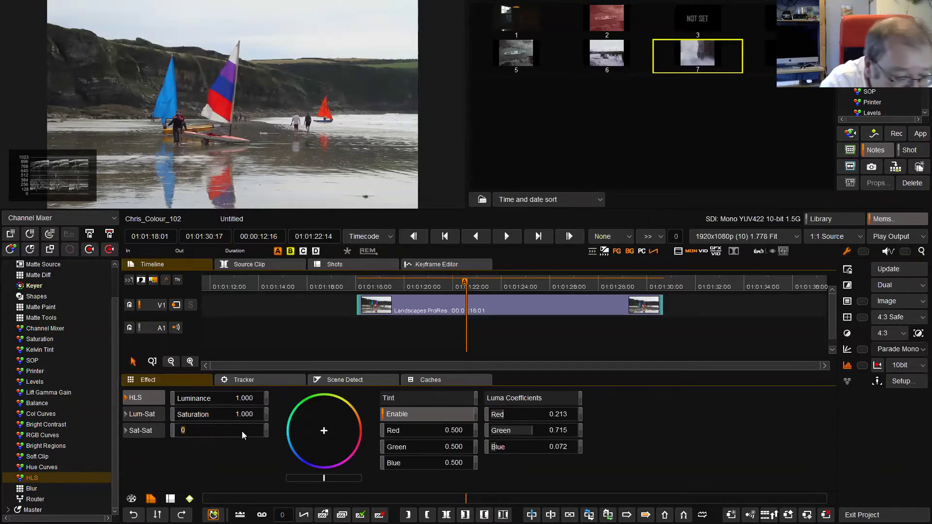
type("1")
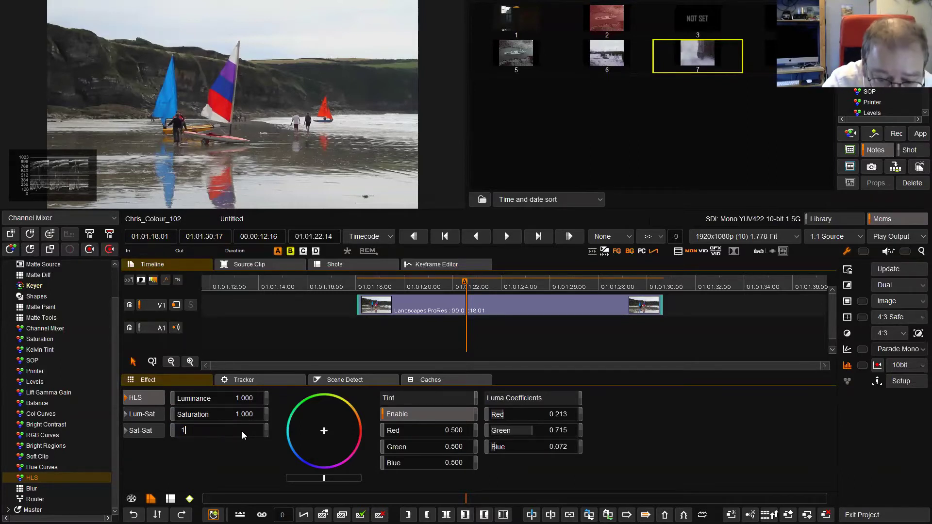
key("Return")
left_click(240, 431)
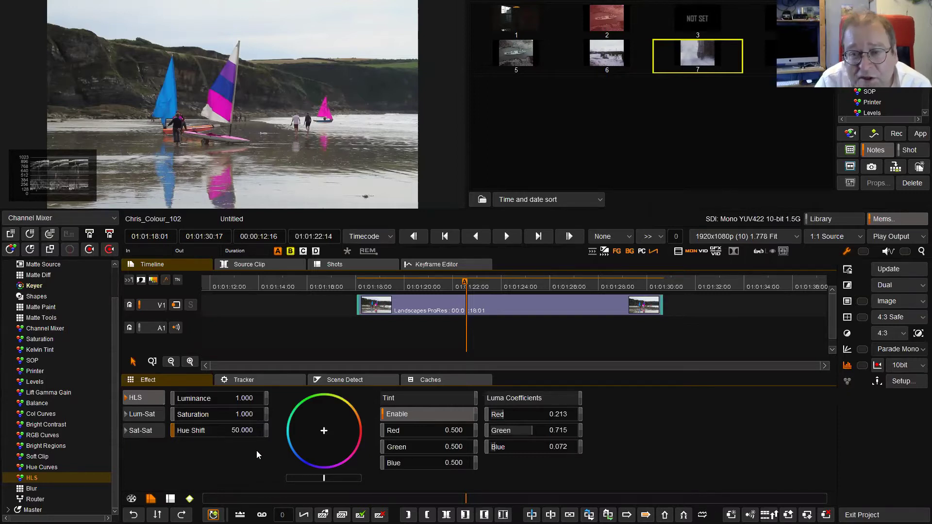
- Reset the CC layer's HLS Hue Shift to 0
left_click(239, 433)
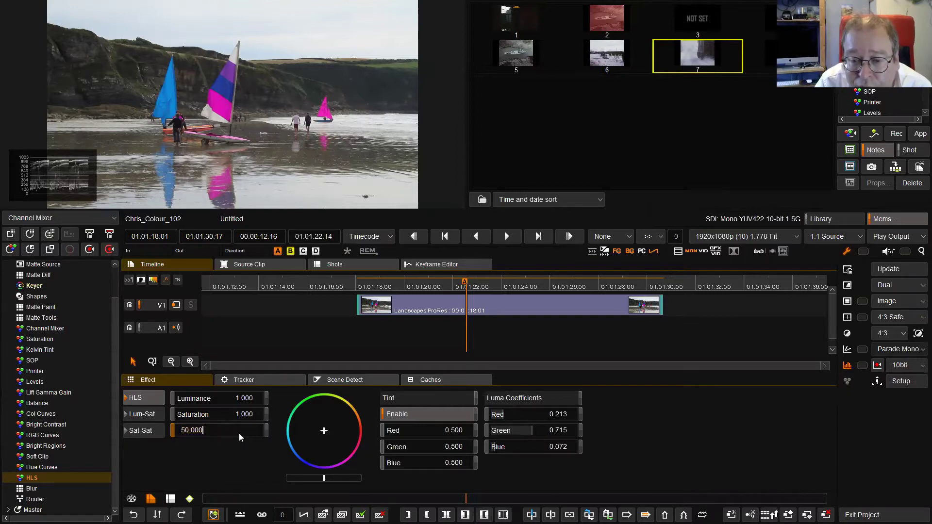
key("BackSpace")
key("BackSpace")
key("BackSpace")
key("BackSpace")
key("BackSpace")
key("BackSpace")
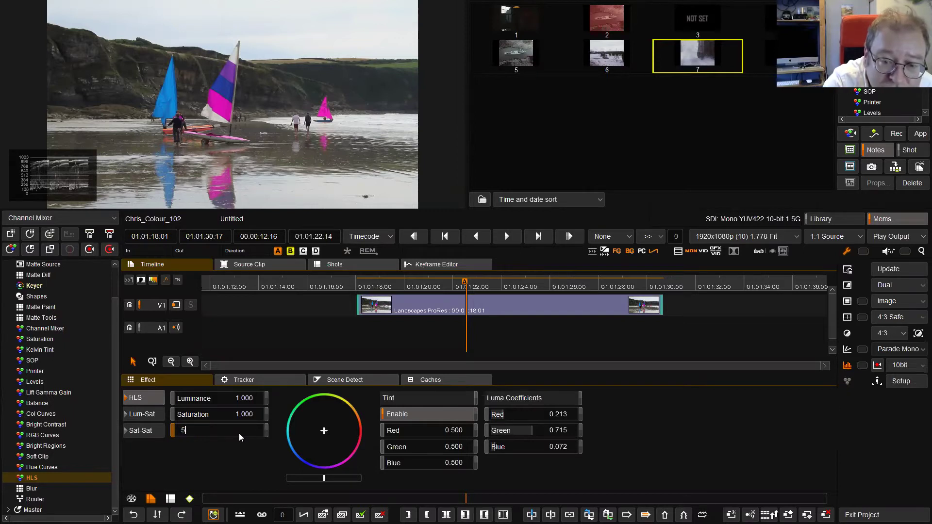
type("0")
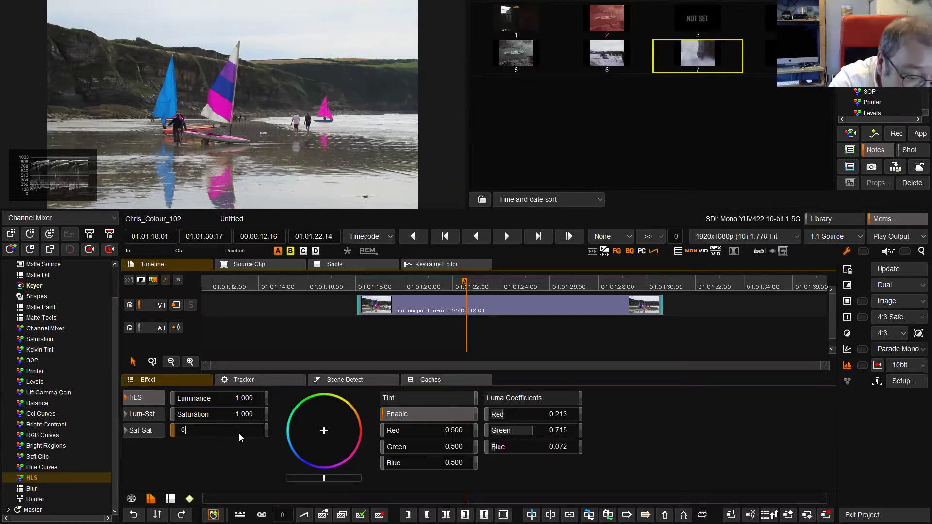
key("Return")
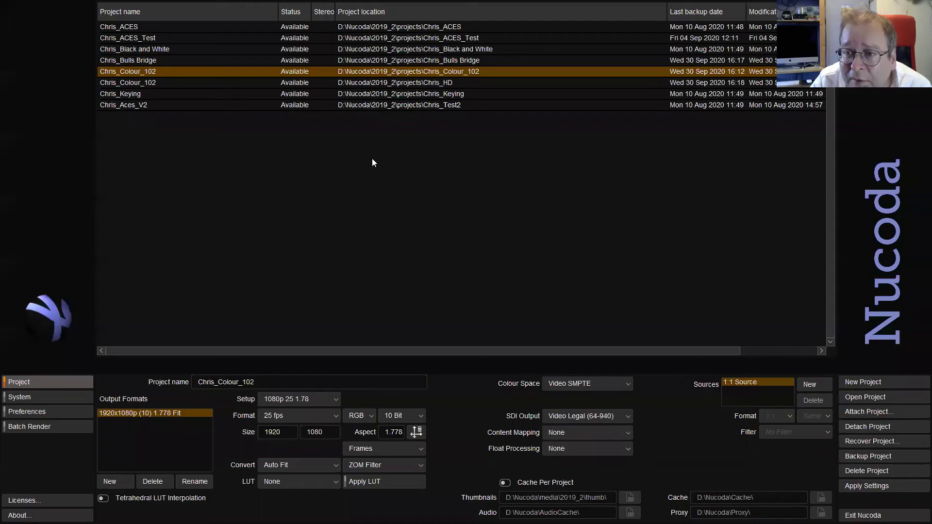
- Open the Bulls Bridge project and add a new CC layer above the Base layer on the canal bridge clip
double_click(421, 60)
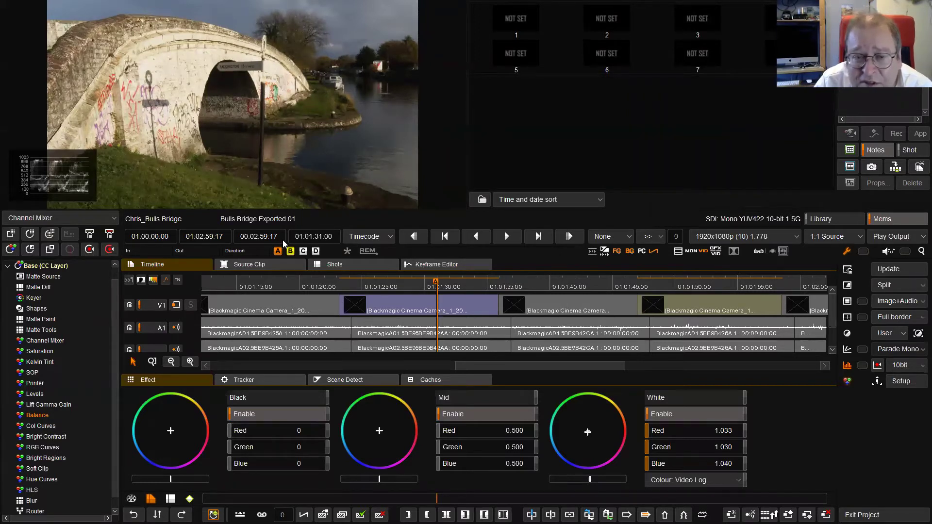
left_click(10, 249)
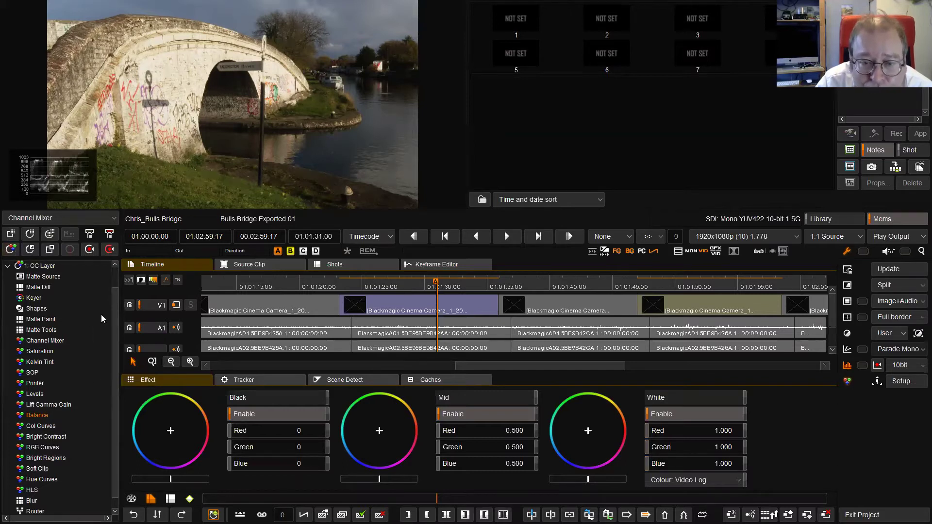
scroll(111, 323, "up", 2)
- Set the HLS saturation of the bridge clip's new CC layer to 0
scroll(115, 272, "down", 3)
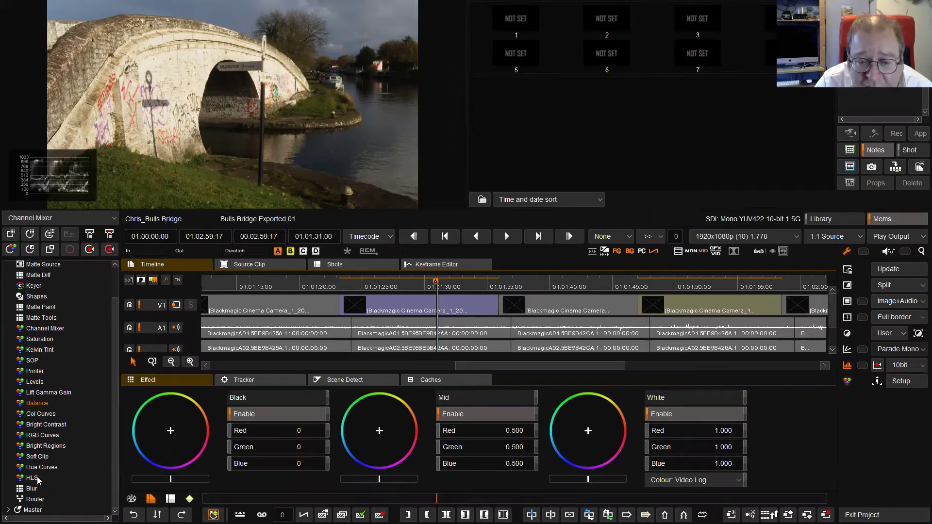
left_click(37, 478)
left_click(238, 416)
key("BackSpace")
key("BackSpace")
key("BackSpace")
key("BackSpace")
key("BackSpace")
type("0")
key("Return")
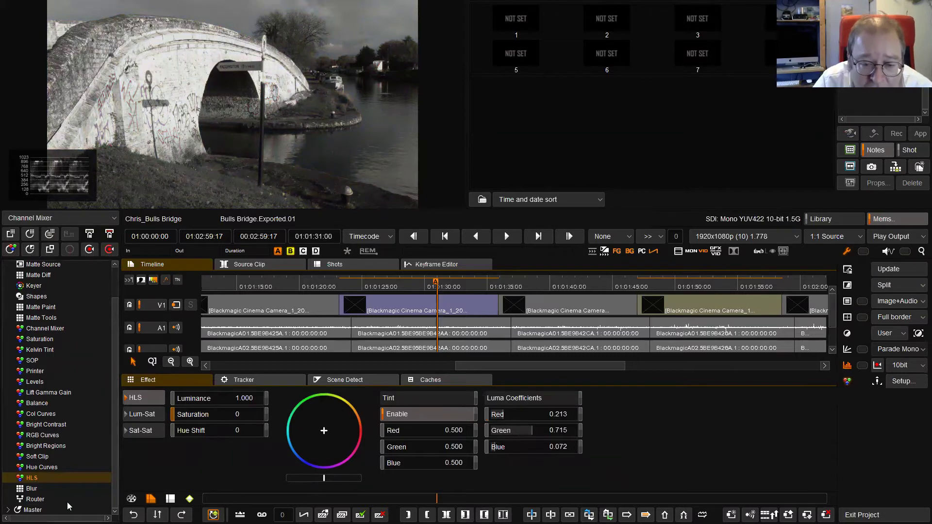
- Set the desaturated CC layer's Blend Mode to Overlay in its Router settings
left_click(38, 500)
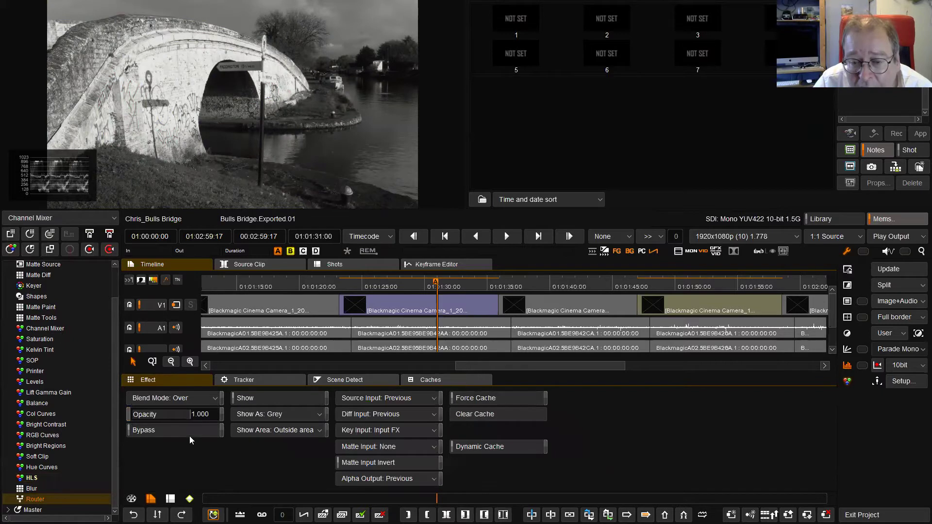
left_click(213, 397)
left_click(195, 509)
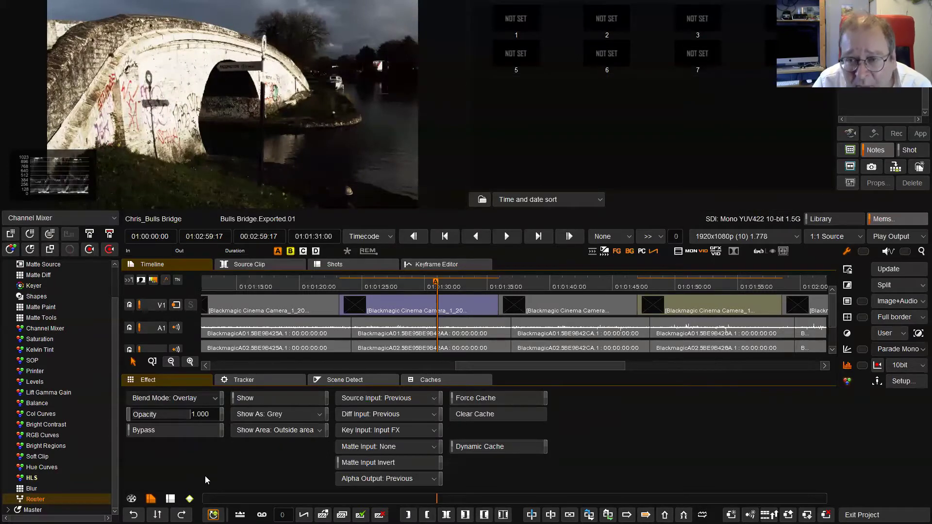
- Lower the Overlay layer's Opacity to 0.8 in its Router settings
left_click(214, 414)
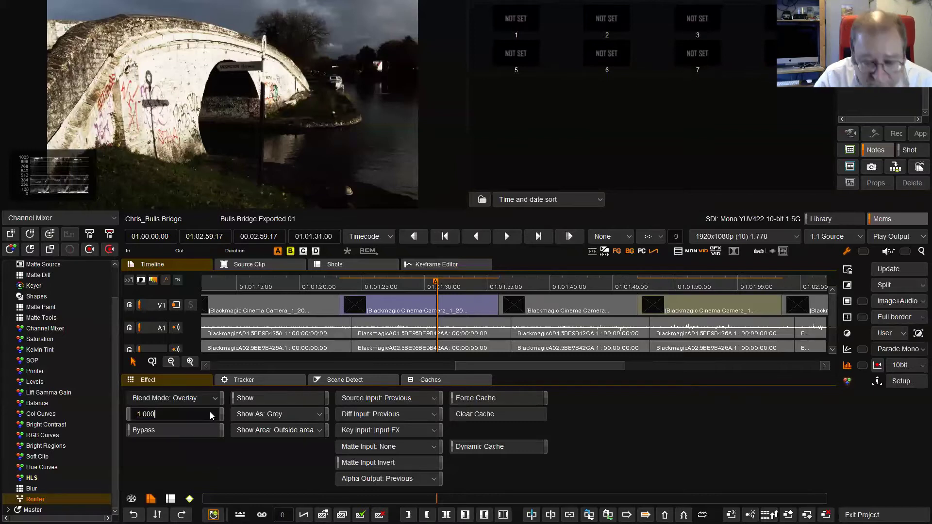
key("BackSpace")
key("BackSpace")
key("BackSpace")
key("BackSpace")
key("BackSpace")
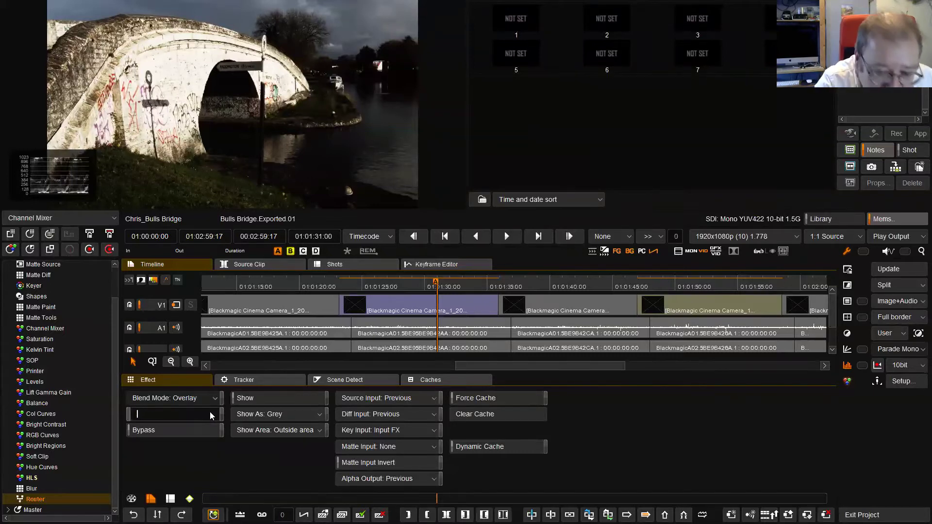
type(".8")
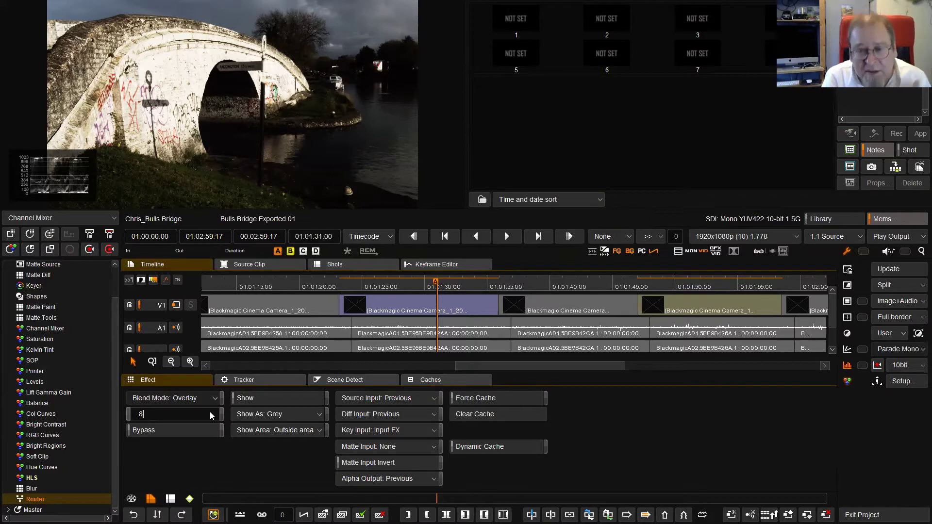
key("Return")
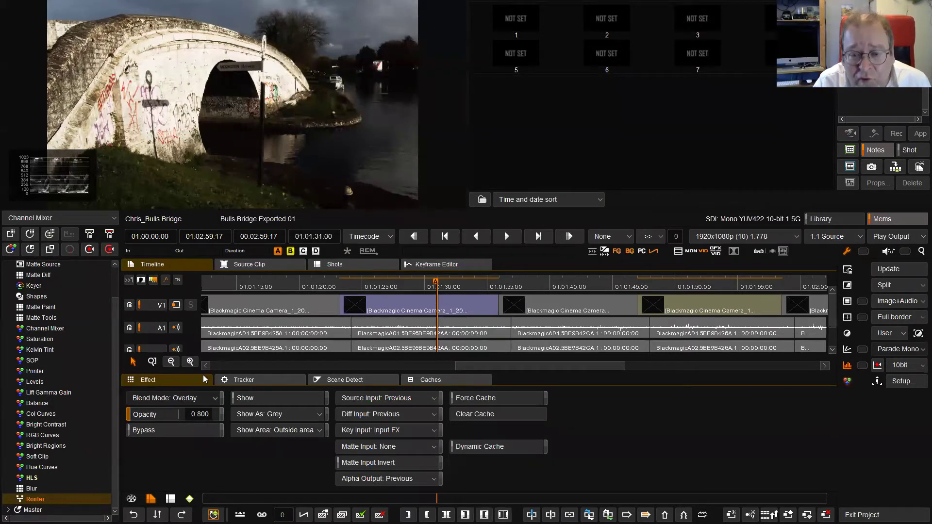
- Add a second CC layer above the Overlay layer on the bridge clip
left_click_drag(116, 378, 117, 337)
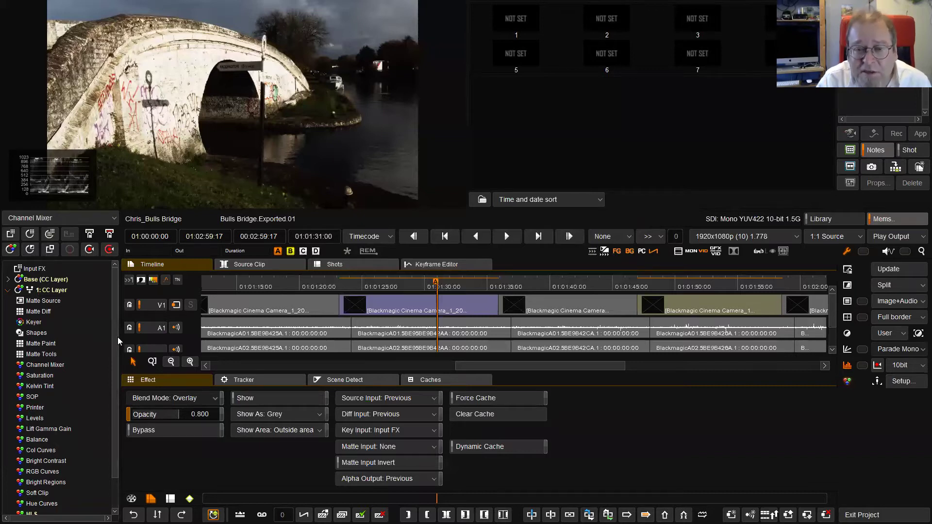
left_click(31, 253)
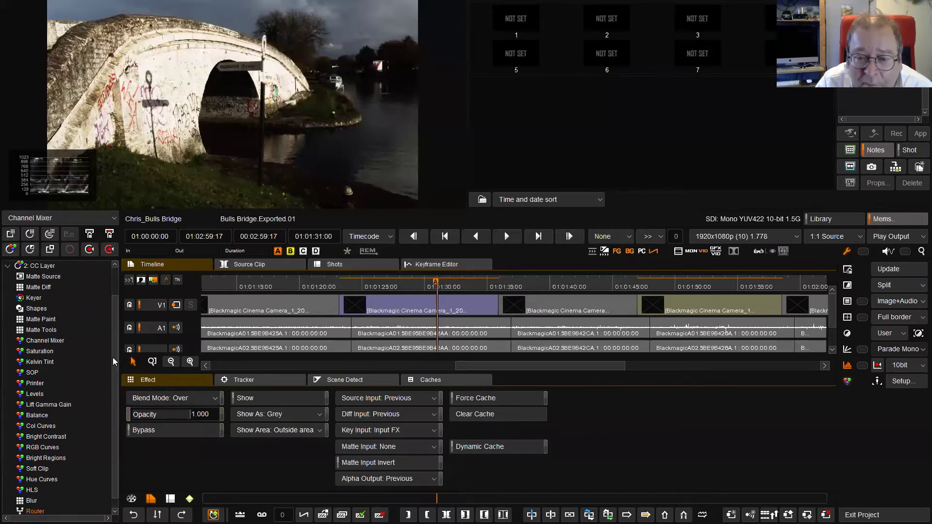
scroll(112, 357, "up", 1)
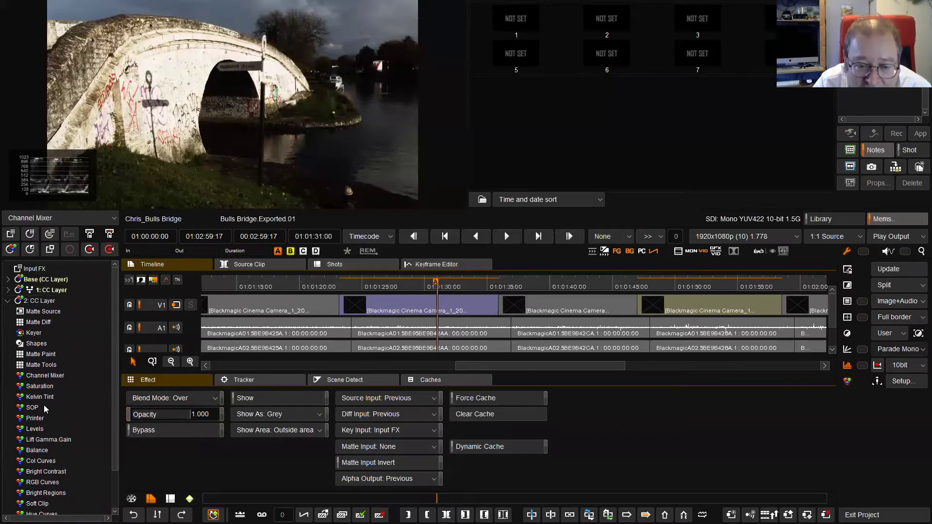
- Restrict the second CC layer's HLS keyer to lightness by disabling its hue and saturation ranges
left_click(43, 332)
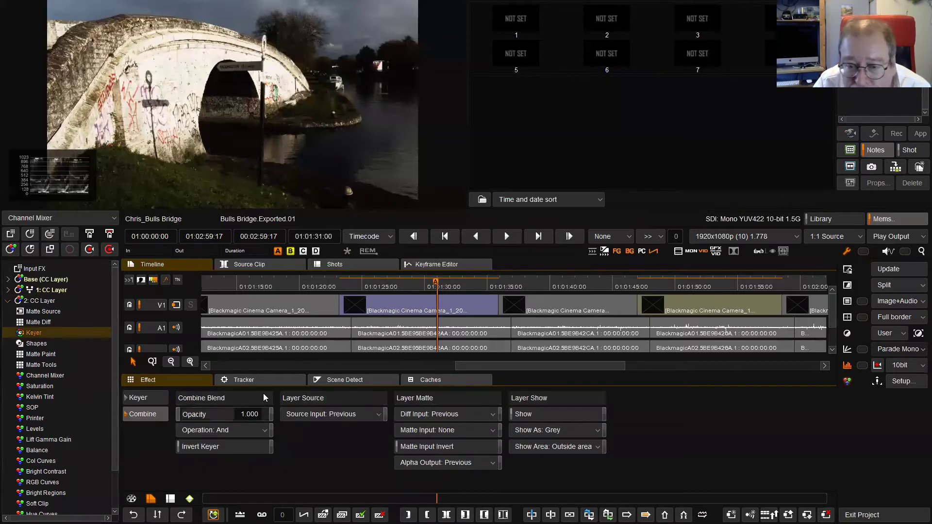
left_click(153, 400)
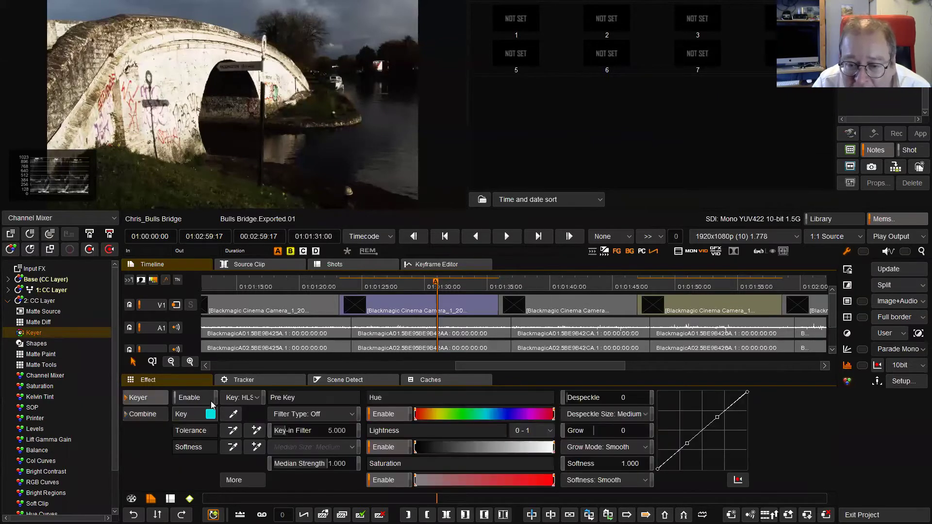
left_click(396, 417)
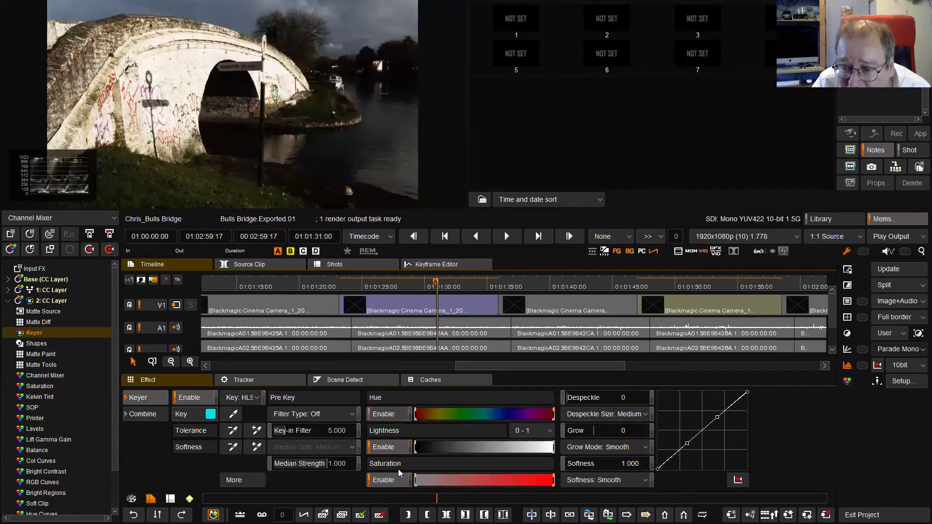
left_click(399, 485)
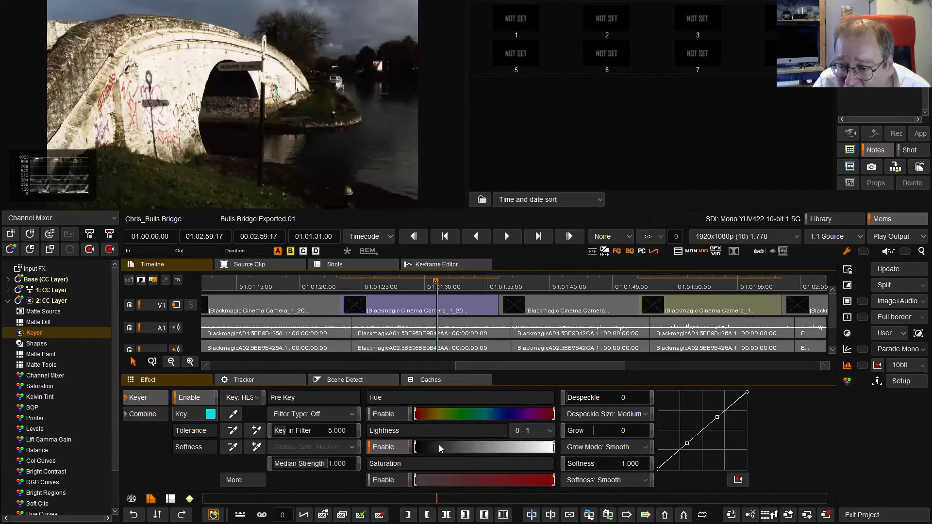
- Show the key matte and narrow the keyer's lightness range to the highlights so it isolates the bright bridge wall
left_click_drag(416, 444, 496, 457)
key("m")
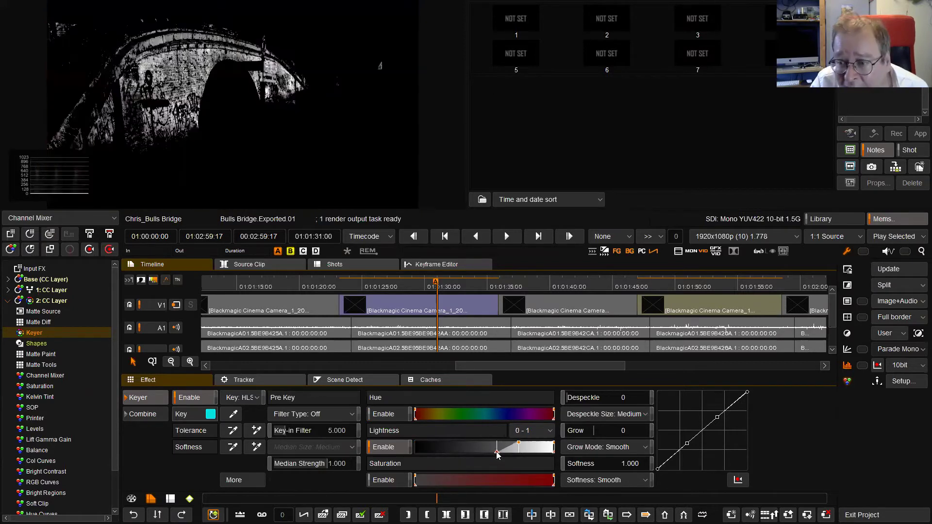
left_click_drag(518, 445, 508, 446)
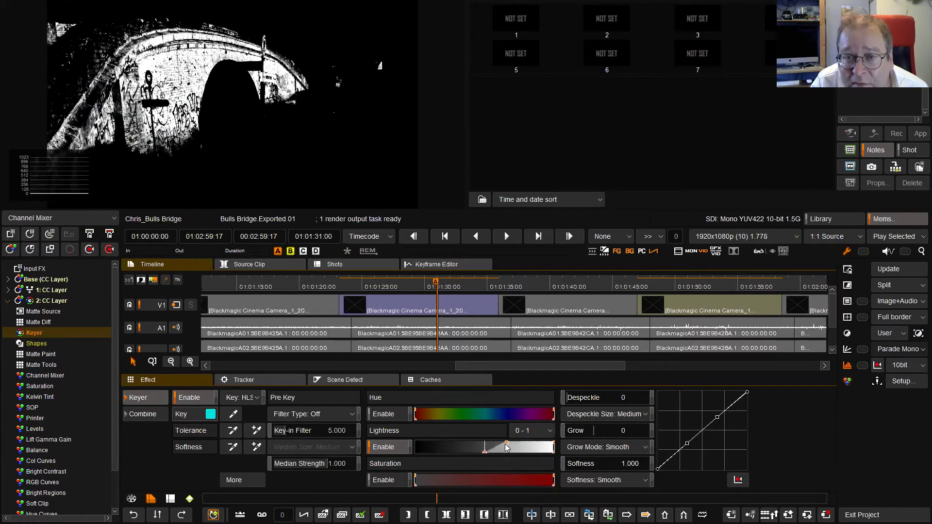
left_click_drag(509, 446, 500, 448)
- Set the keyer's Softness to 40 and return from the matte view to the picture
left_click(629, 464)
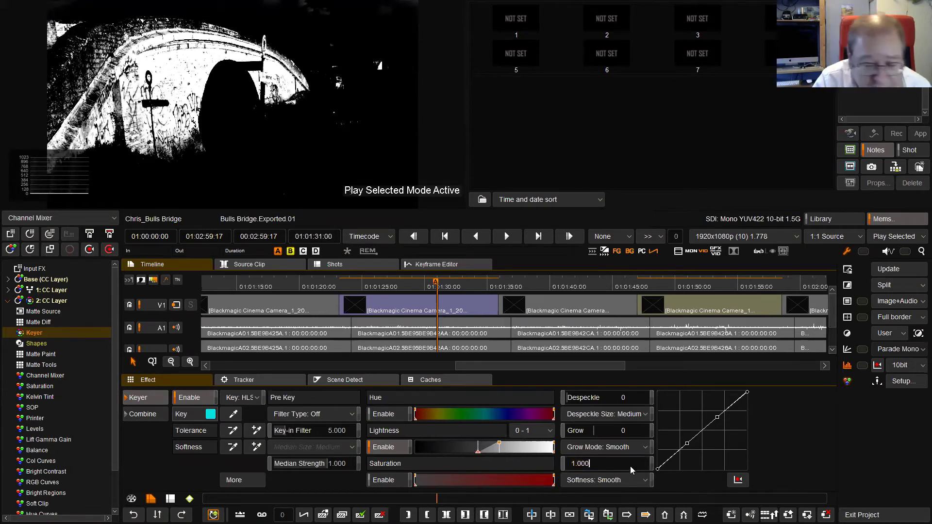
key("BackSpace")
key("BackSpace")
key("BackSpace")
key("BackSpace")
key("BackSpace")
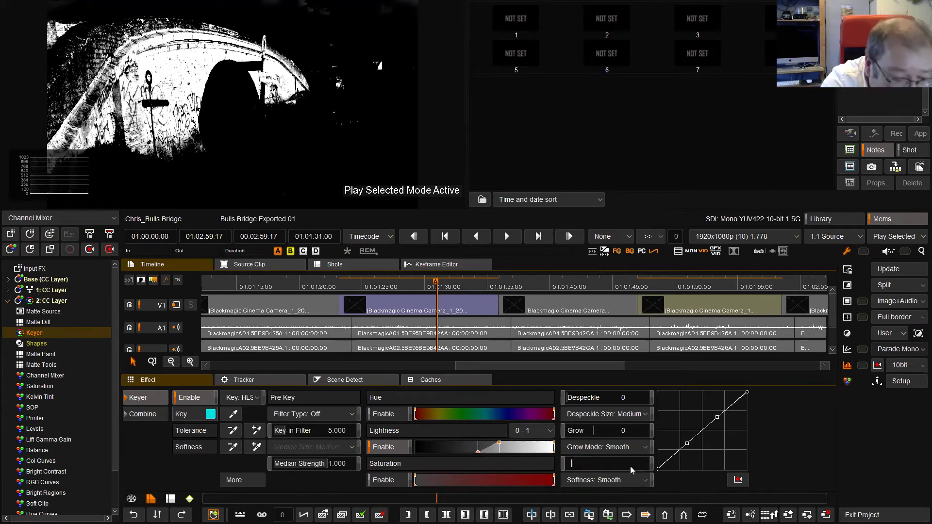
type("40")
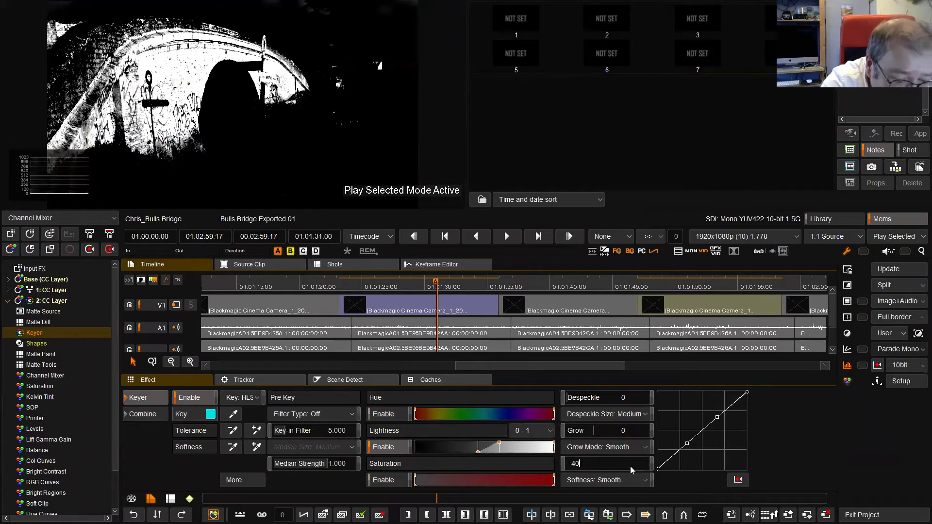
key("Return")
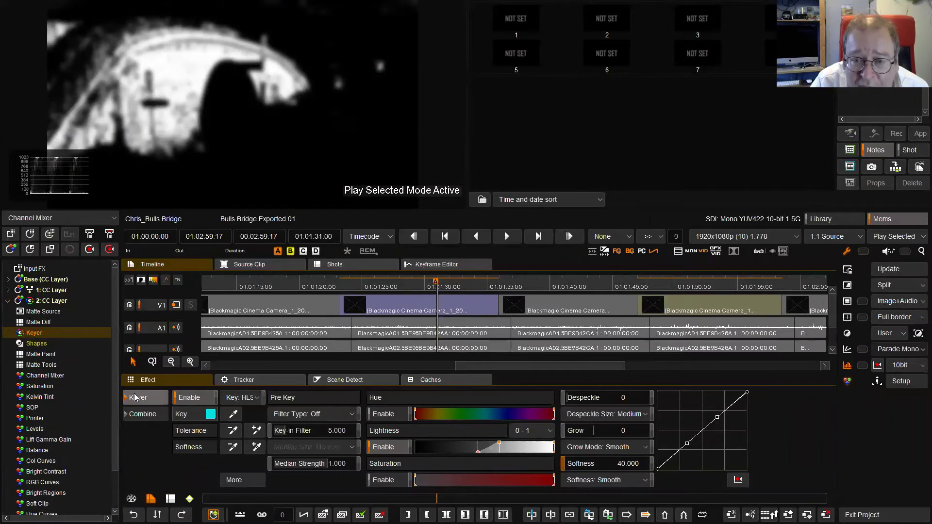
left_click(142, 448)
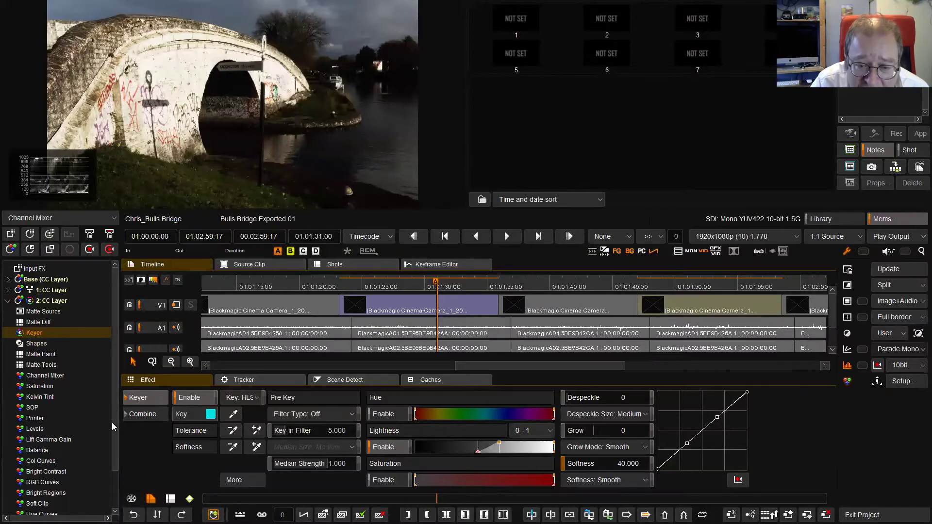
- Set the keyed CC layer's Blur Size to 40
scroll(114, 428, "down", 3)
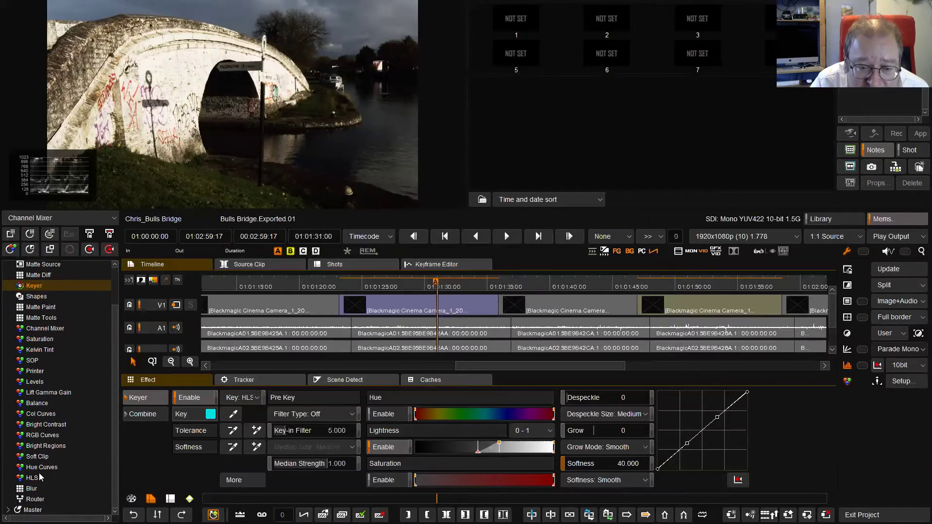
left_click(29, 490)
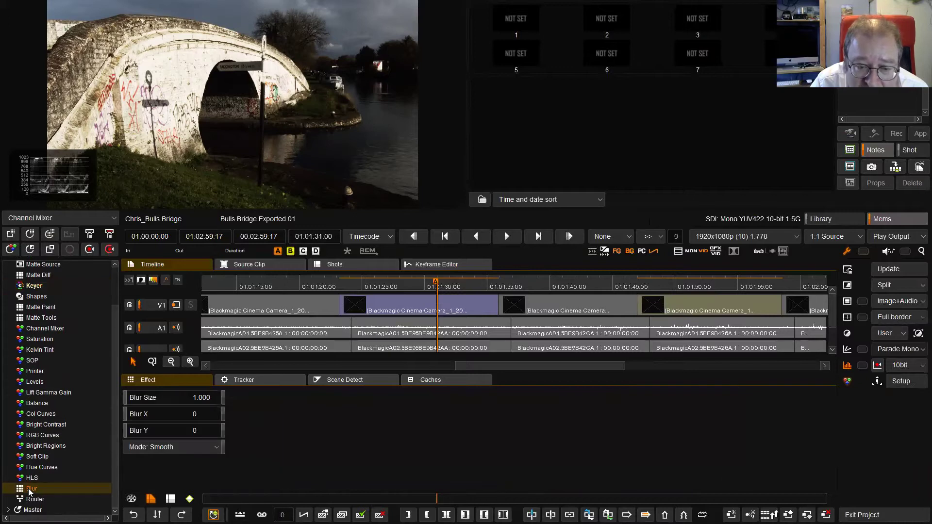
left_click(195, 396)
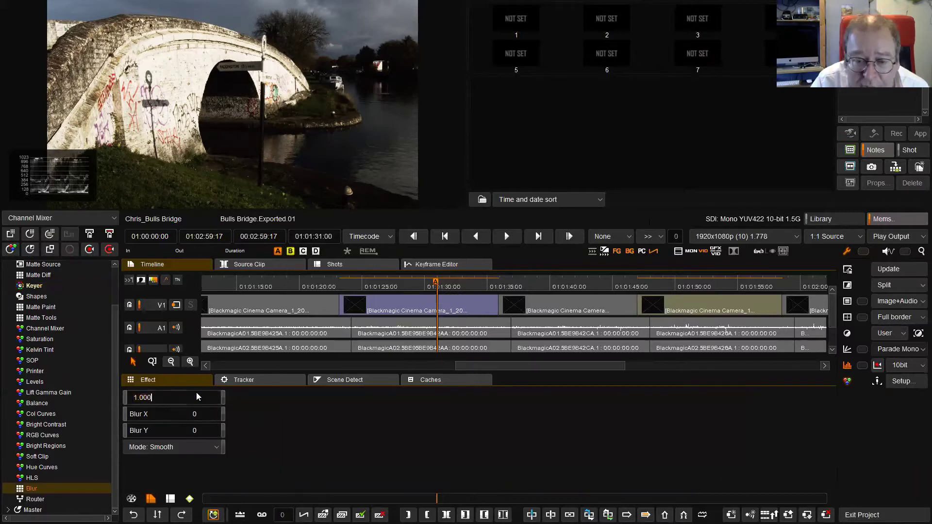
key("BackSpace")
key("BackSpace")
key("BackSpace")
key("BackSpace")
key("BackSpace")
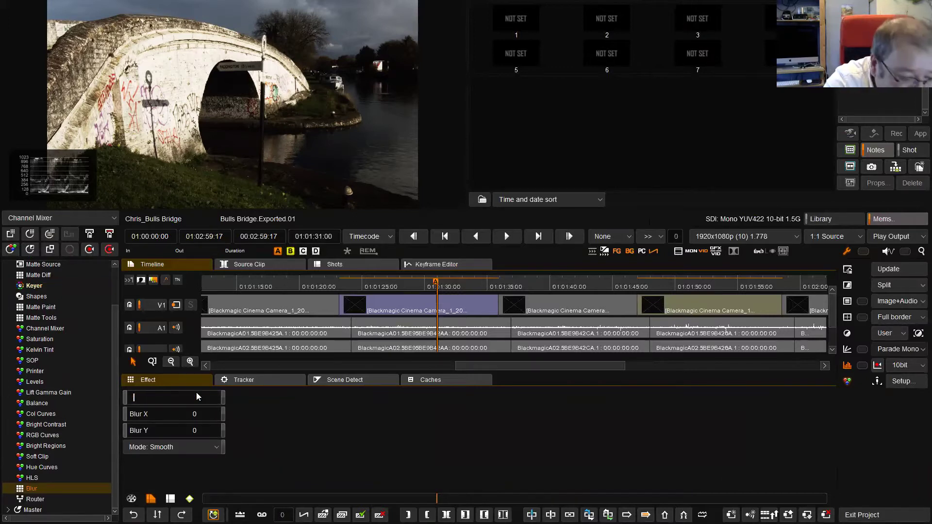
type("40")
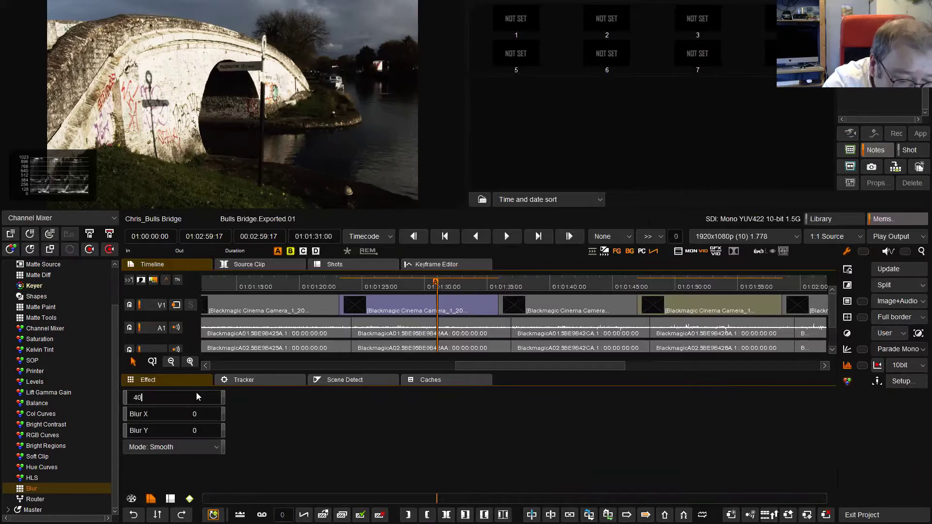
key("Return")
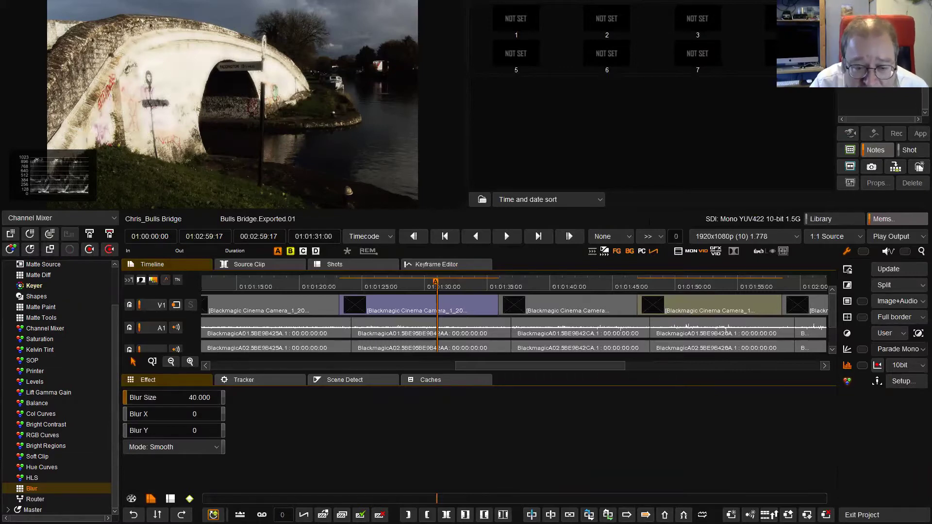
- Lower the blurred CC layer's Opacity to 0.6 in its Router settings
left_click(44, 503)
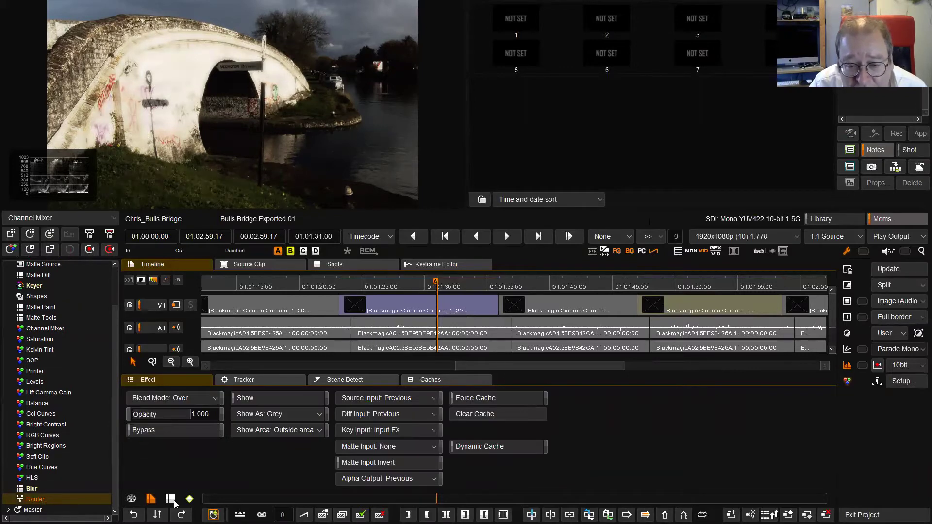
left_click(203, 415)
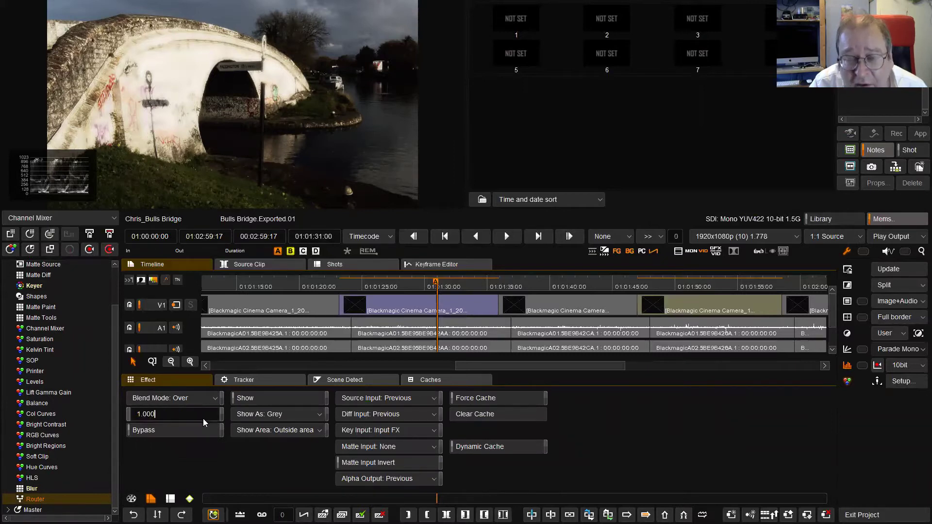
key("BackSpace")
key("BackSpace")
key("BackSpace")
key("BackSpace")
key("BackSpace")
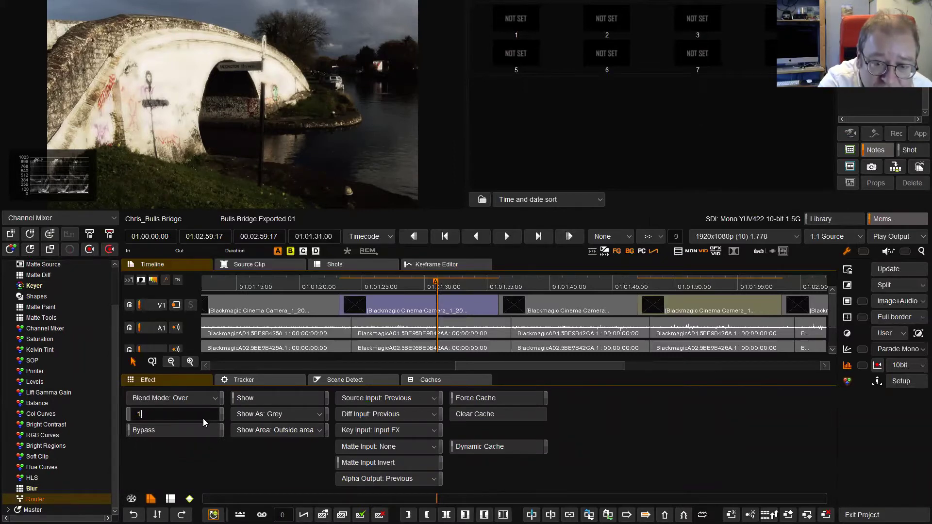
type(".6")
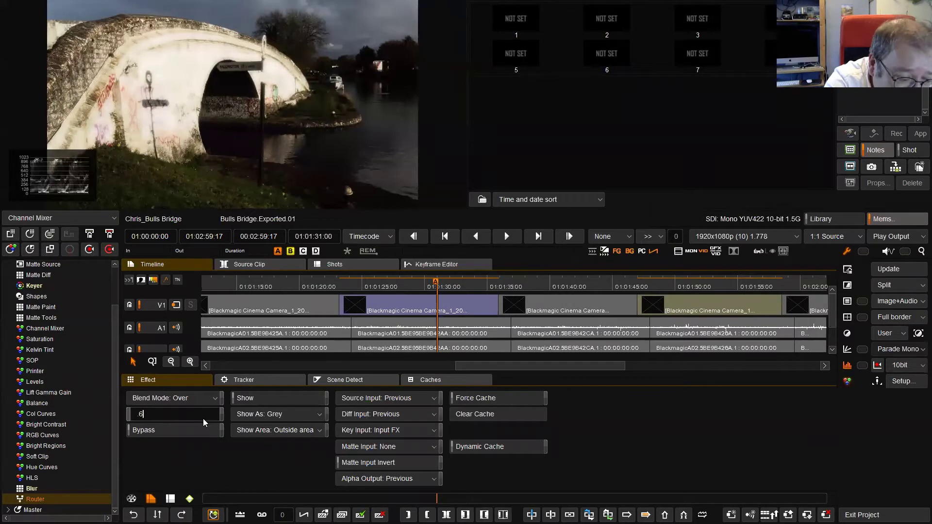
key("Return")
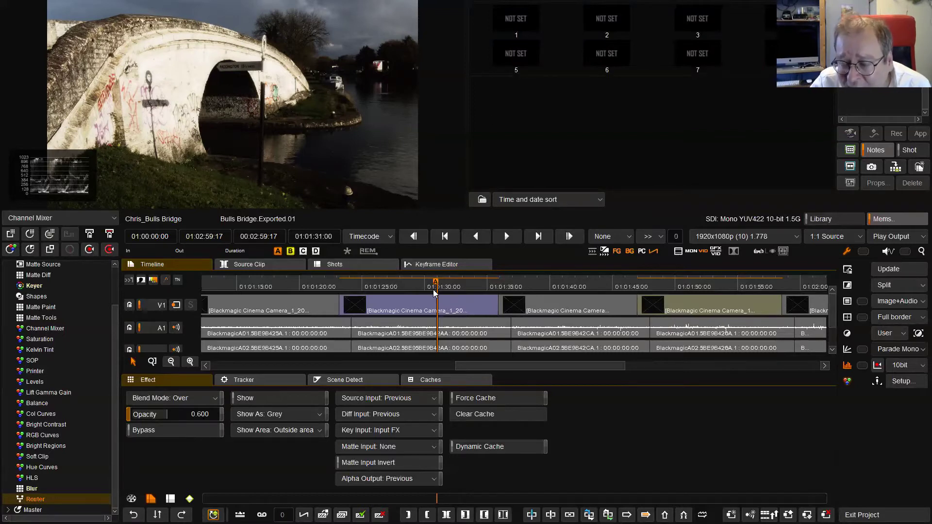
- Clear the bridge clip's whole grade with a Master Reset
right_click(403, 304)
mouse_move(505, 485)
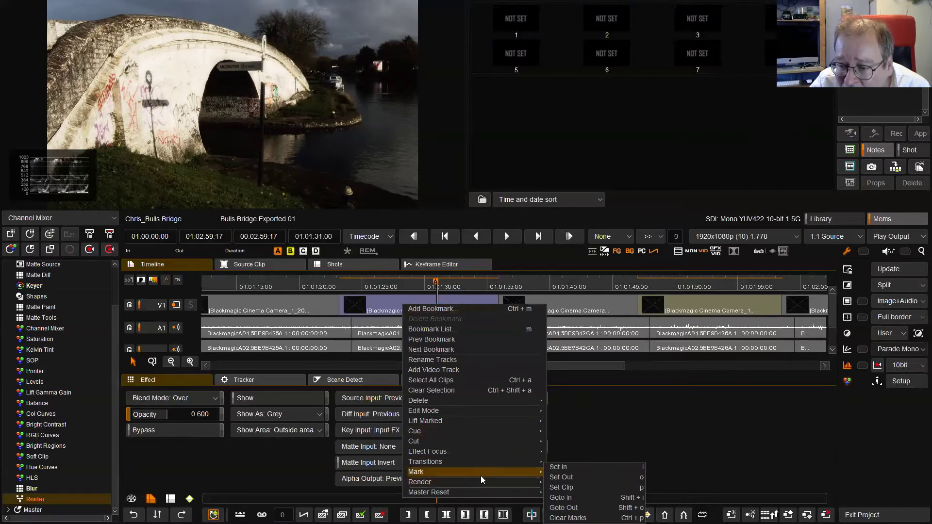
left_click(569, 493)
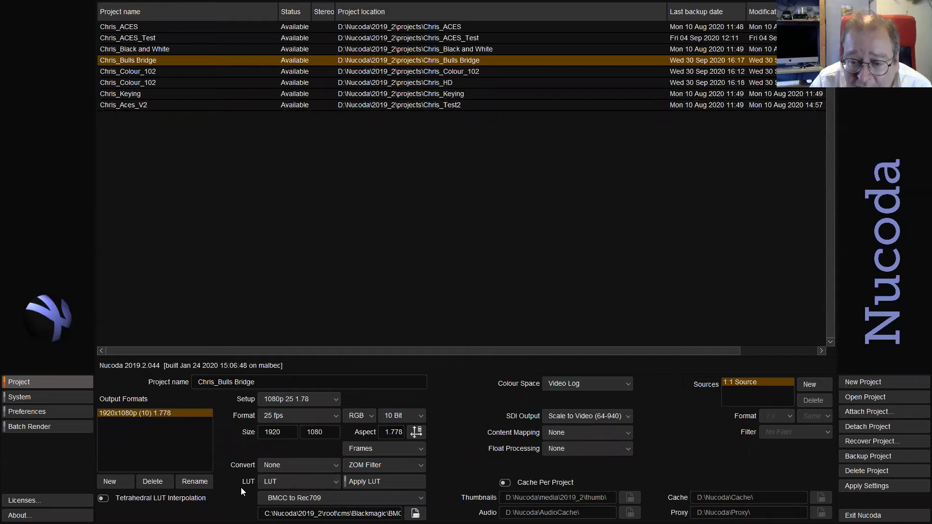
- Set the bridge project's output LUT to BMCC_Blockbuster2, reopen the project with the changed settings and view the bridge clip
left_click(415, 496)
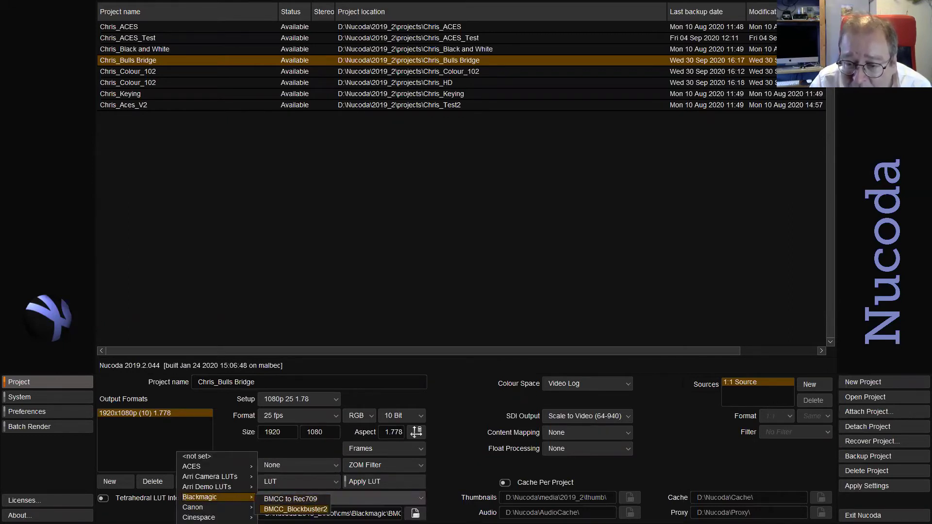
left_click(295, 509)
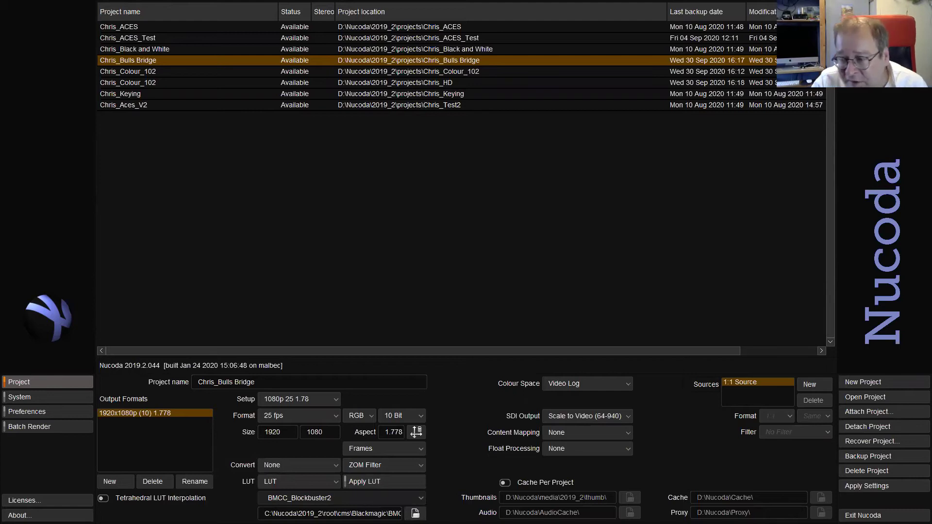
left_click(871, 396)
left_click(500, 299)
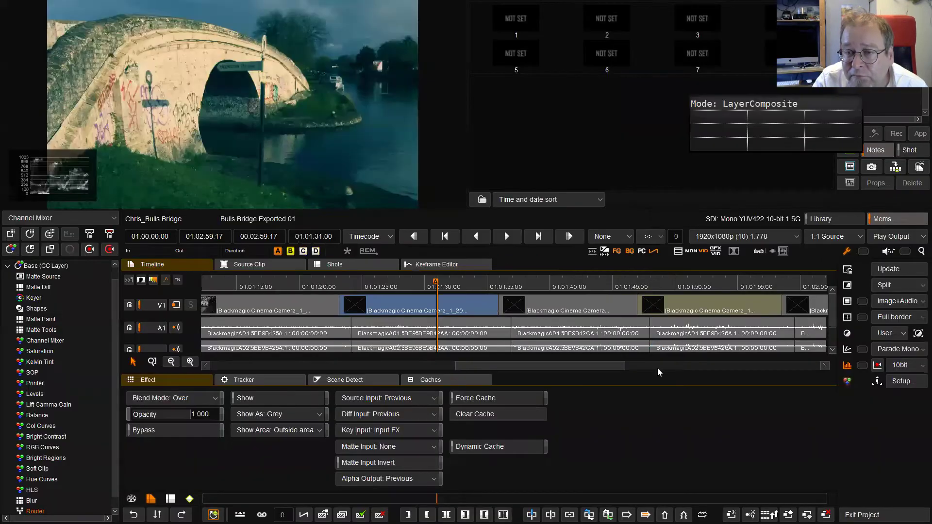
left_click_drag(435, 288, 420, 326)
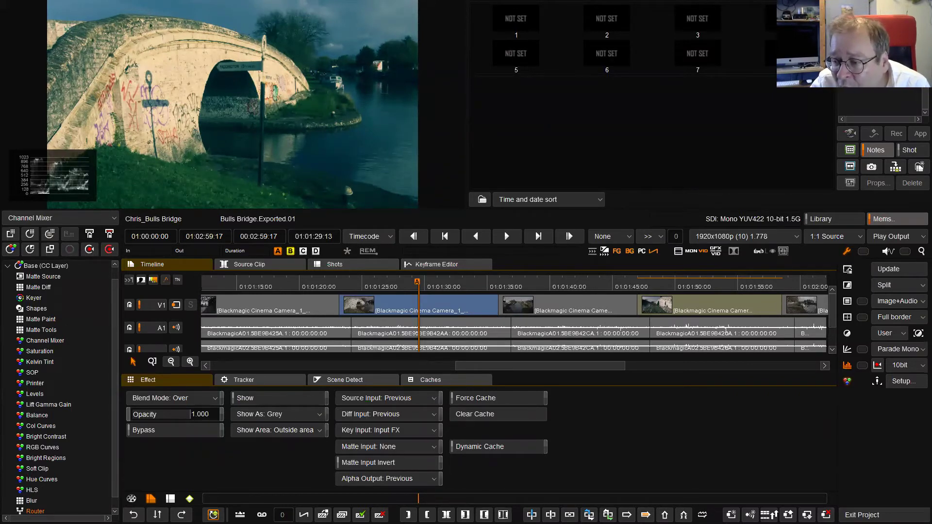
- Exit the project, set its output LUT to BMCC to Rec709 and reopen it with the changed settings
left_click(869, 515)
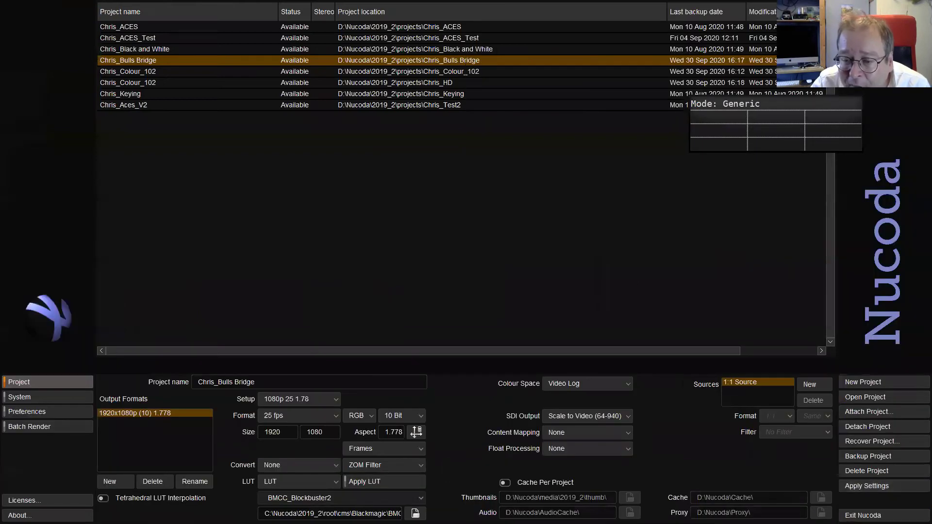
left_click(384, 500)
left_click(368, 486)
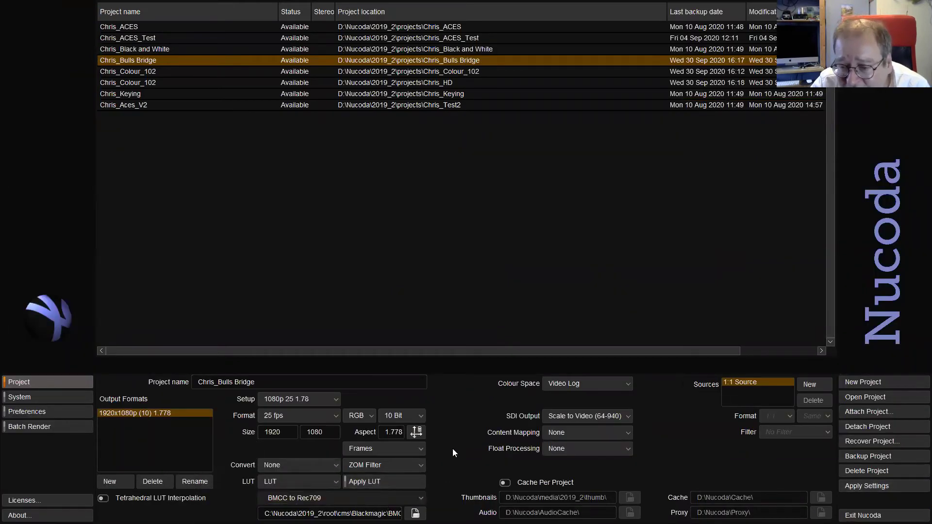
left_click(859, 397)
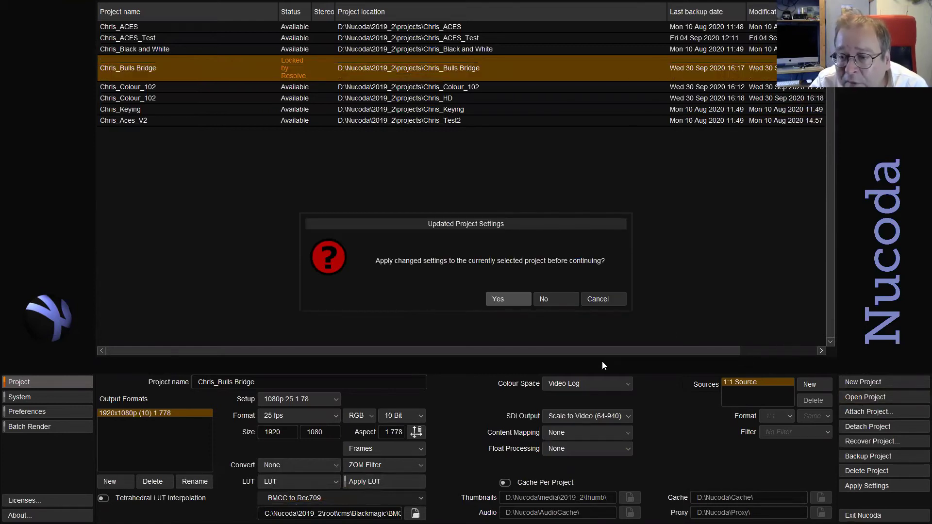
left_click(527, 301)
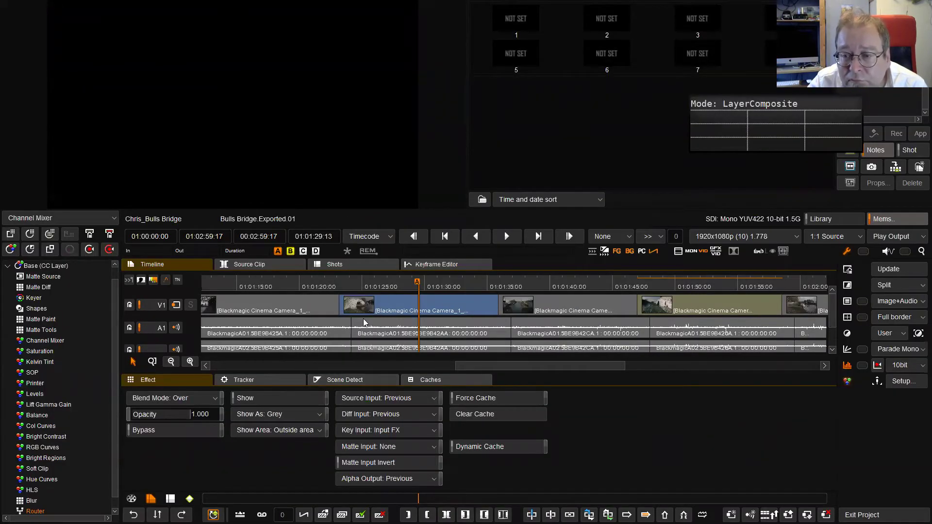
- Park the playhead within the bridge clip and add a Channel Mixer layer to it
left_click(427, 286)
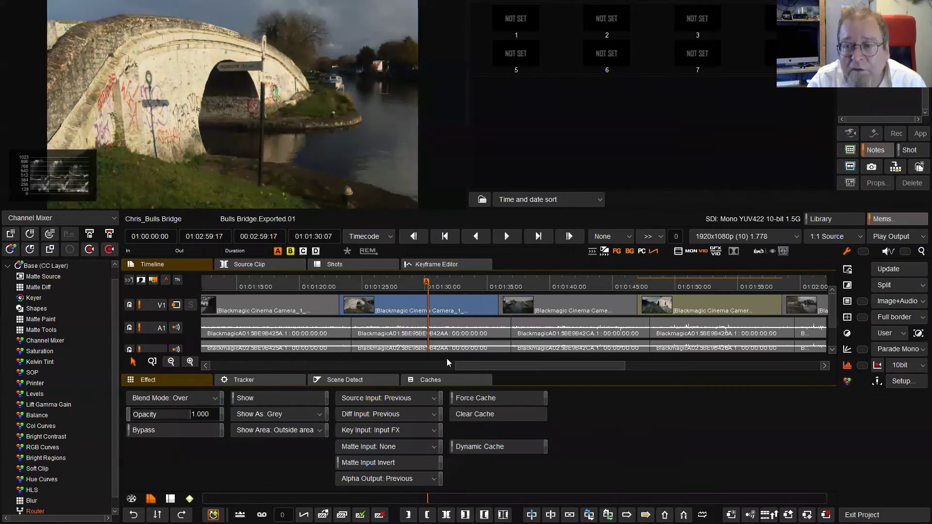
left_click(406, 285)
left_click_drag(398, 285, 413, 287)
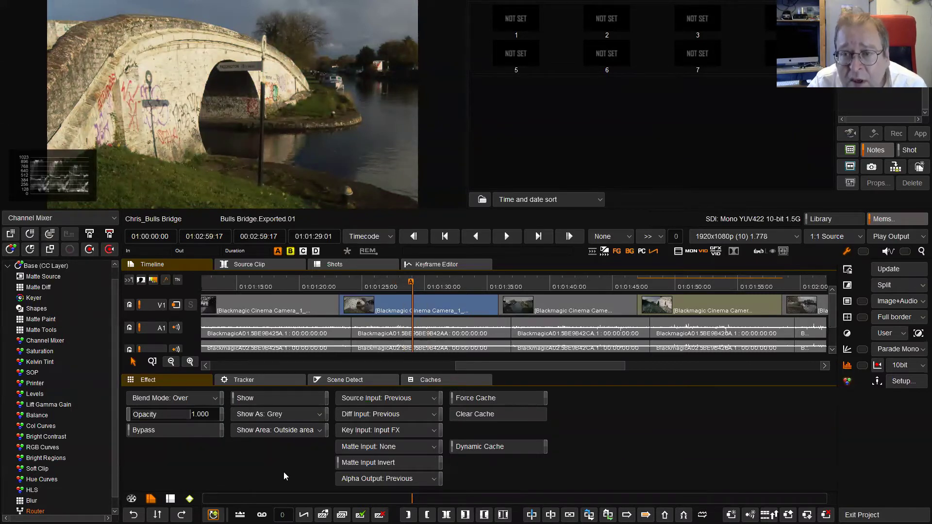
left_click(29, 234)
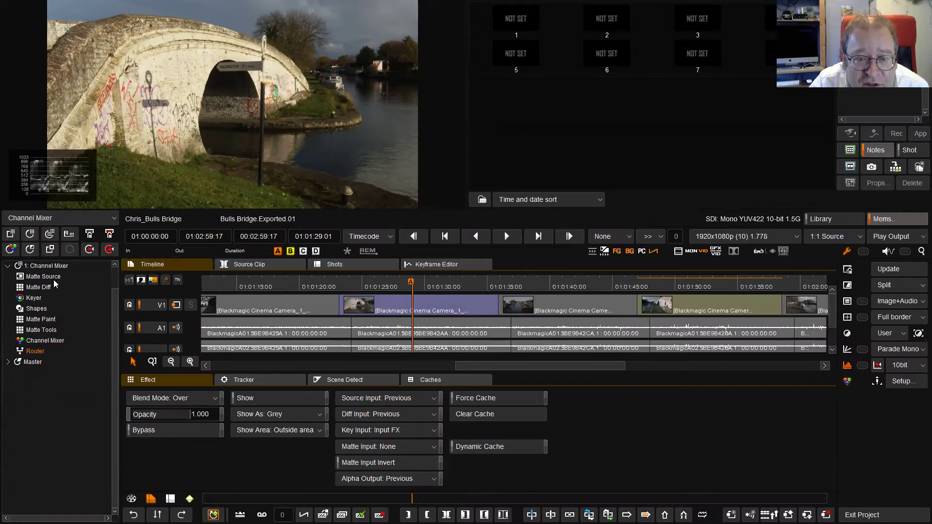
- Delete the bridge clip's Channel Mixer layer and add a LUT layer from the Colour Management effects instead
left_click(28, 265)
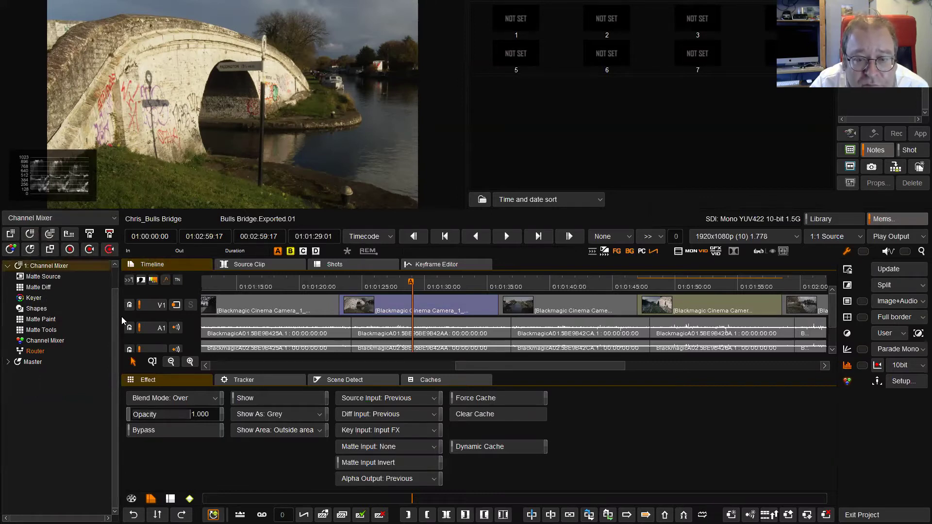
scroll(113, 312, "up", 5)
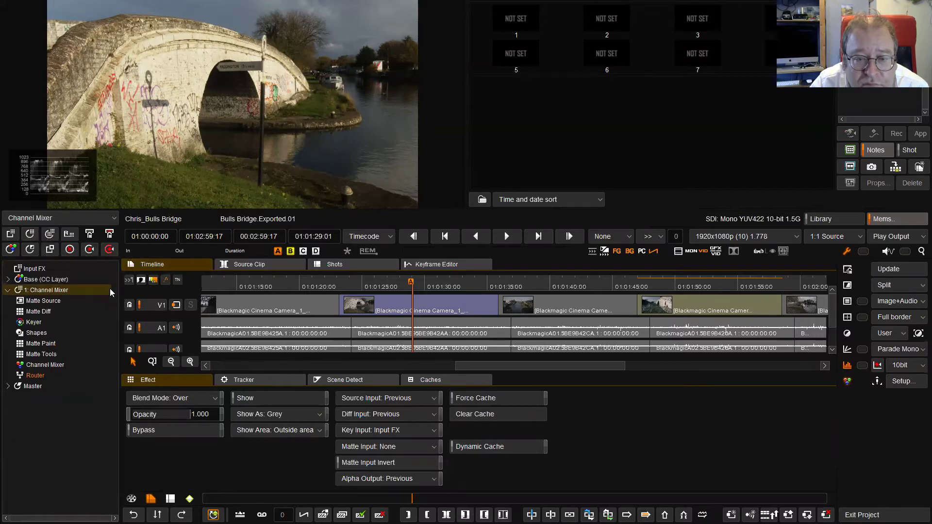
left_click(109, 219)
mouse_move(85, 232)
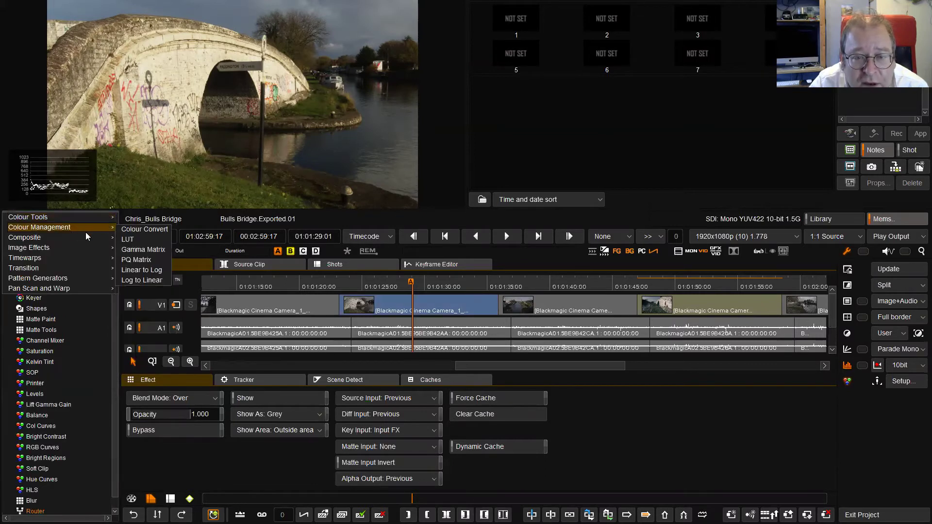
left_click(131, 238)
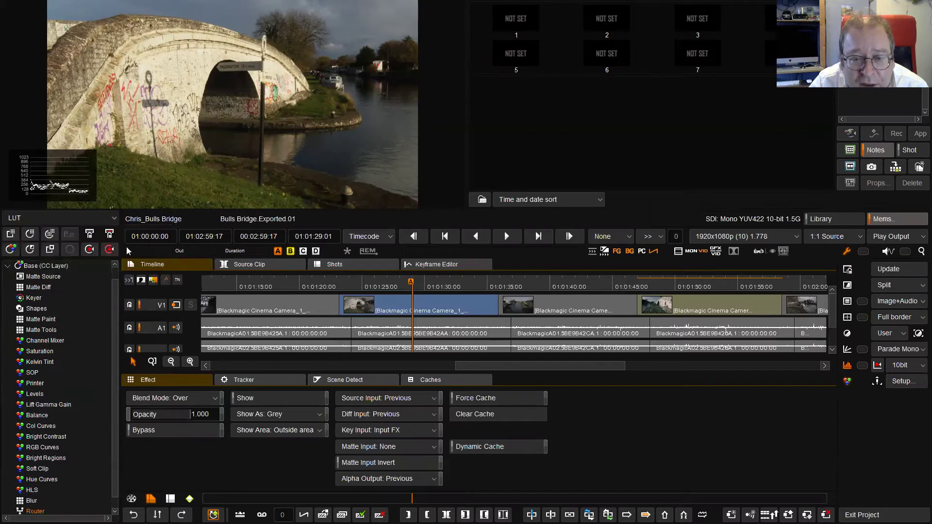
left_click(30, 235)
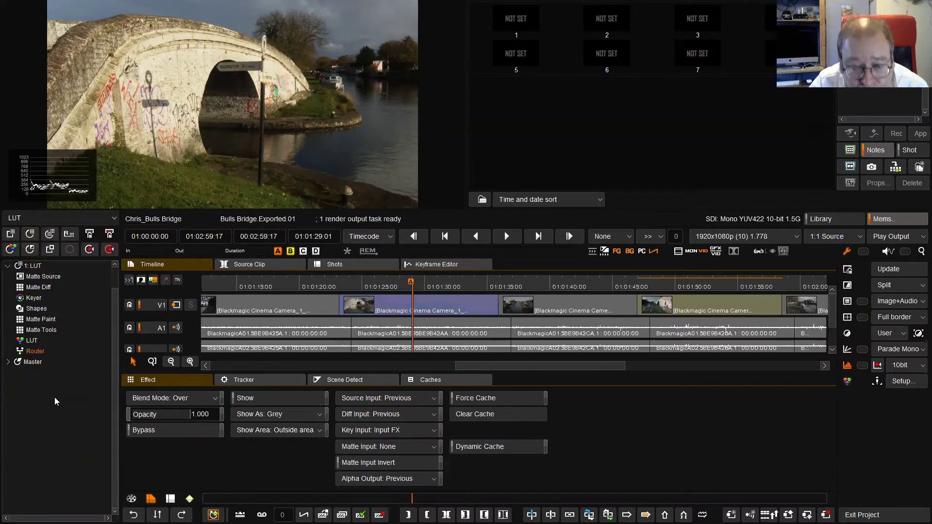
- Assign the Blockbuster LUT from the Imported-LUTs collection to the bridge clip's LUT layer
left_click(32, 341)
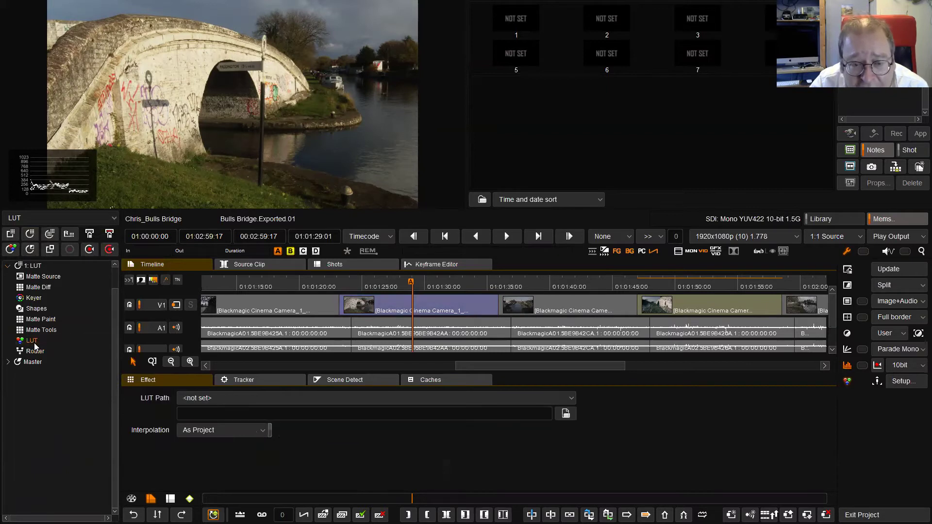
left_click(573, 400)
mouse_move(491, 491)
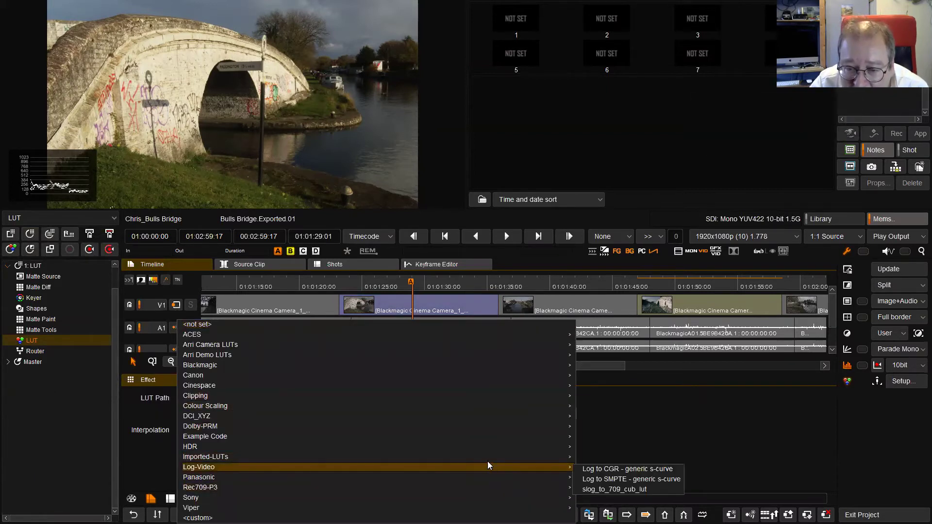
mouse_move(570, 462)
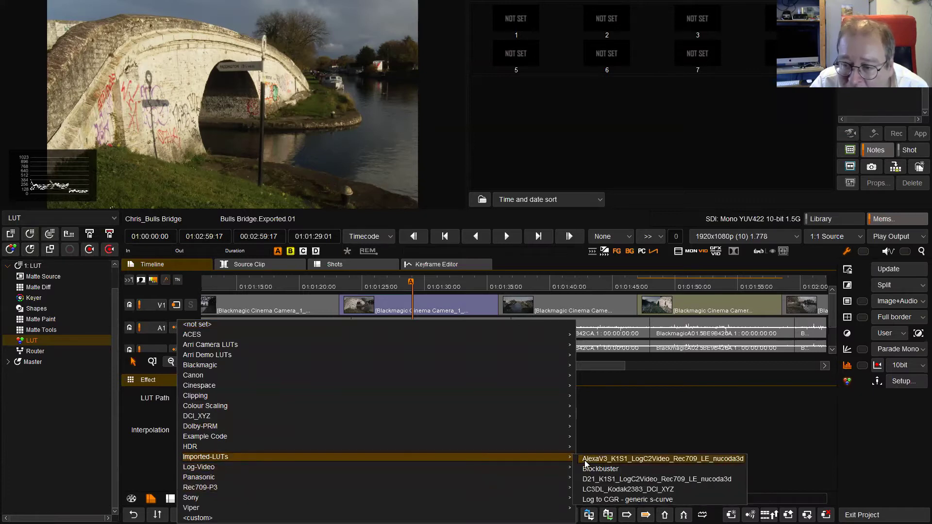
left_click(596, 470)
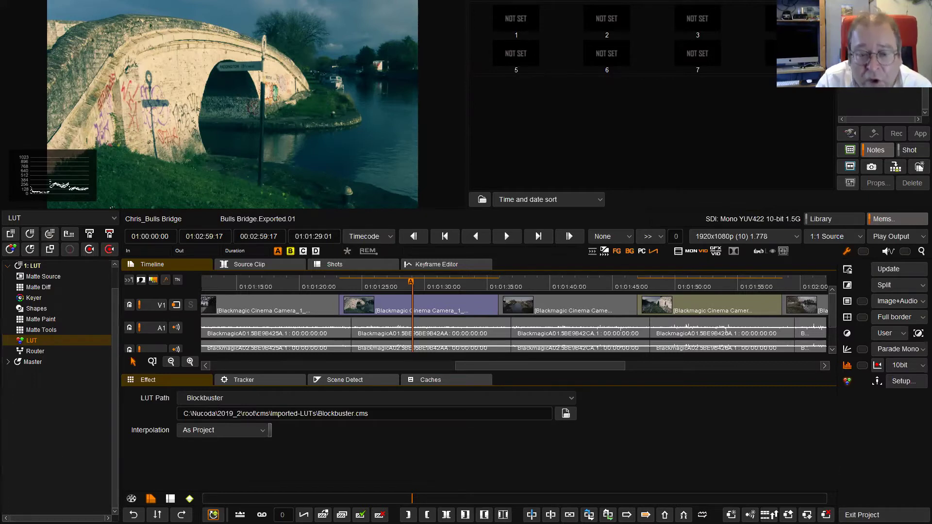
- Set the LUT layer's opacity to 0.6 in its Router settings, keeping the Over blend mode
left_click(38, 351)
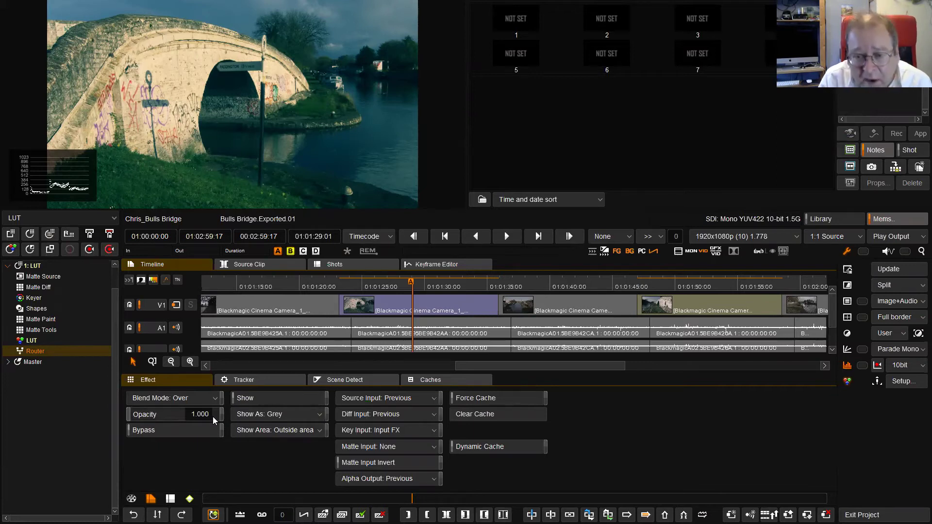
key("Up")
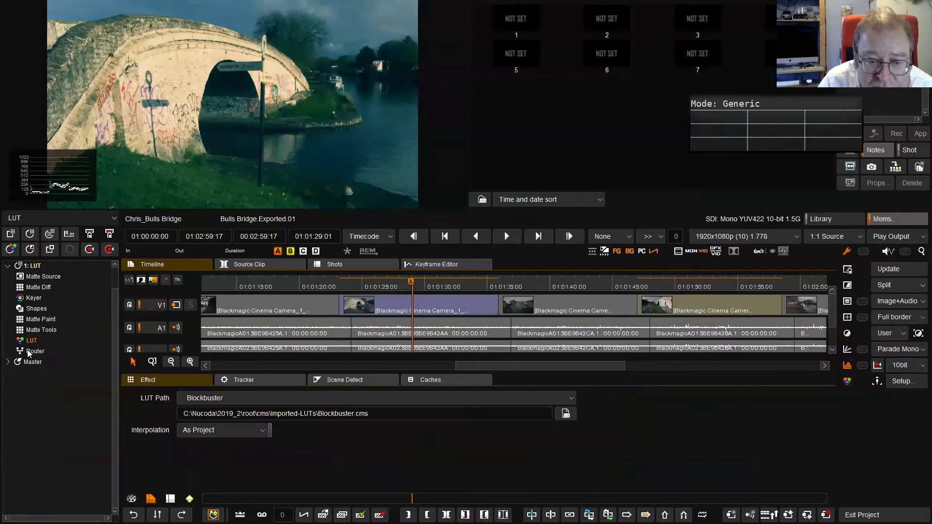
left_click(27, 351)
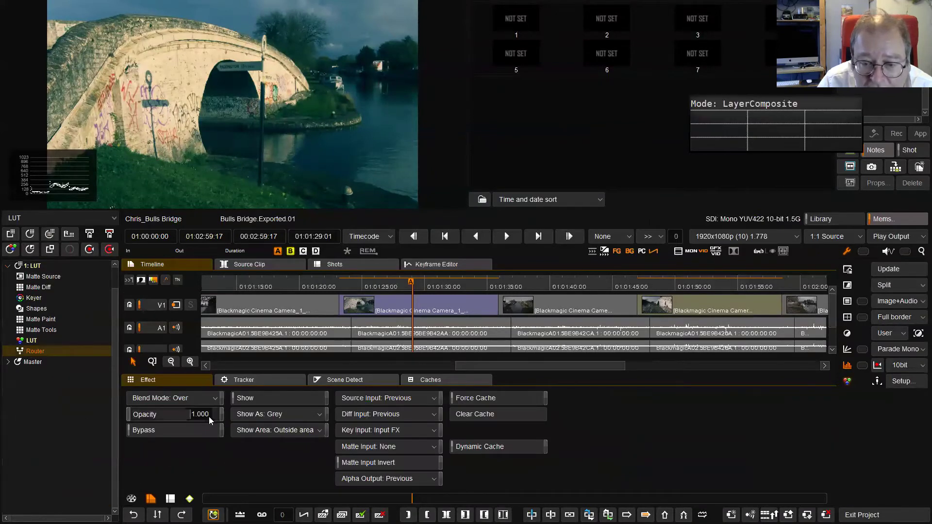
double_click(209, 414)
key("BackSpace")
key("BackSpace")
key("BackSpace")
key("BackSpace")
key("BackSpace")
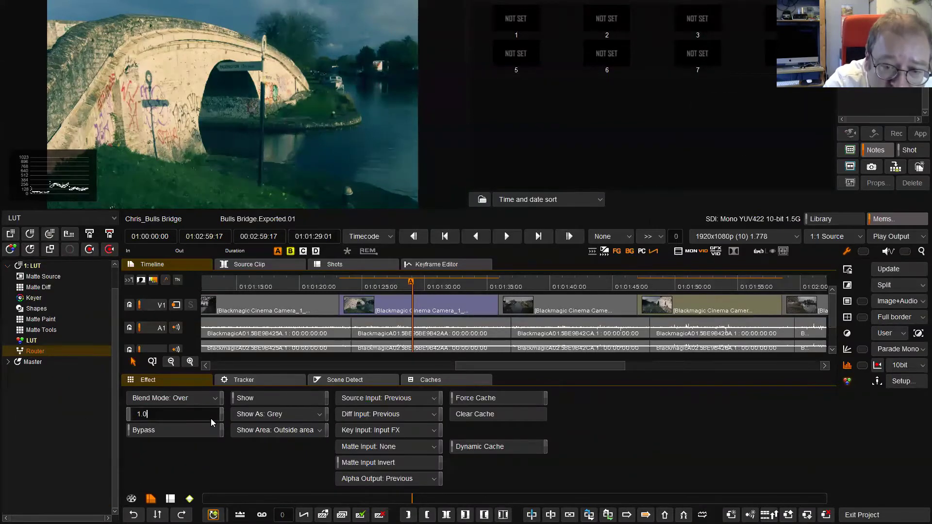
type(".6")
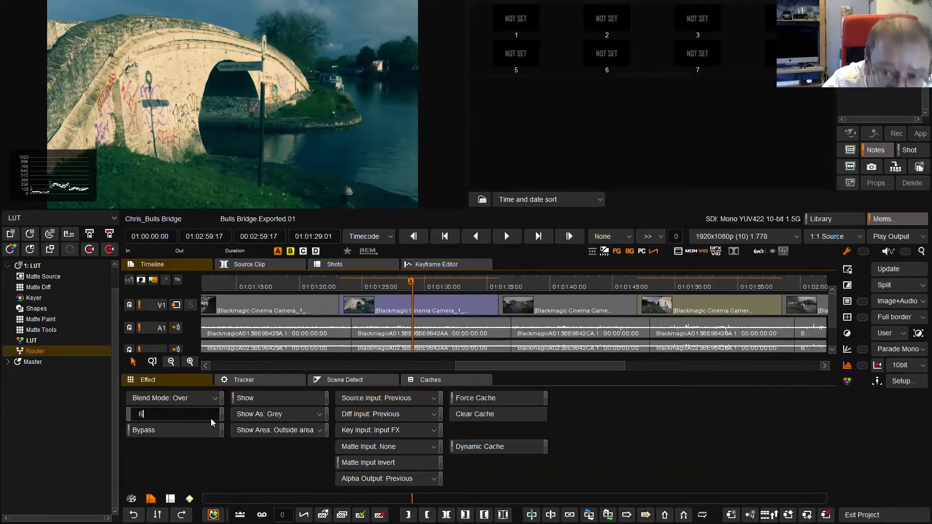
key("Return")
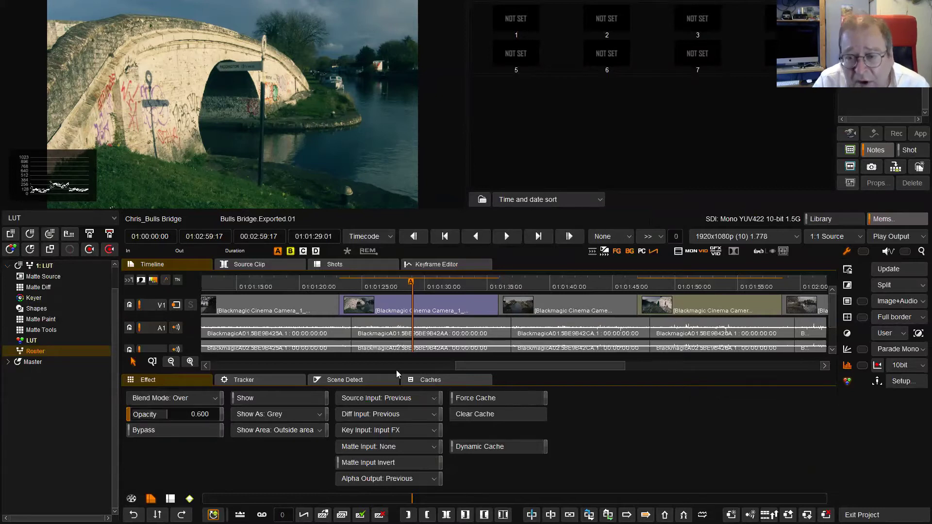
- Park within the bridge clip at 01:01:32:04 and store its grade in memory slot 1
left_click(451, 284)
right_click(210, 68)
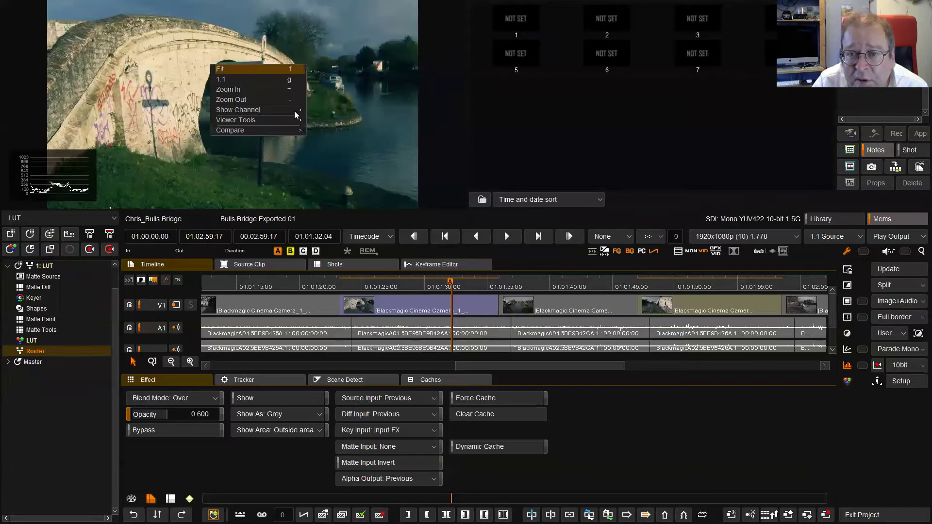
left_click(506, 117)
right_click(219, 76)
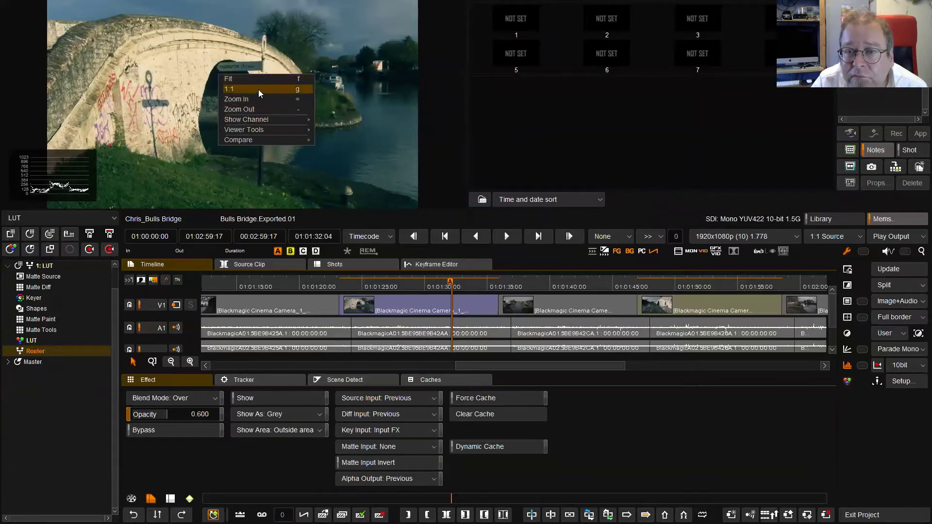
left_click(504, 92)
right_click(515, 21)
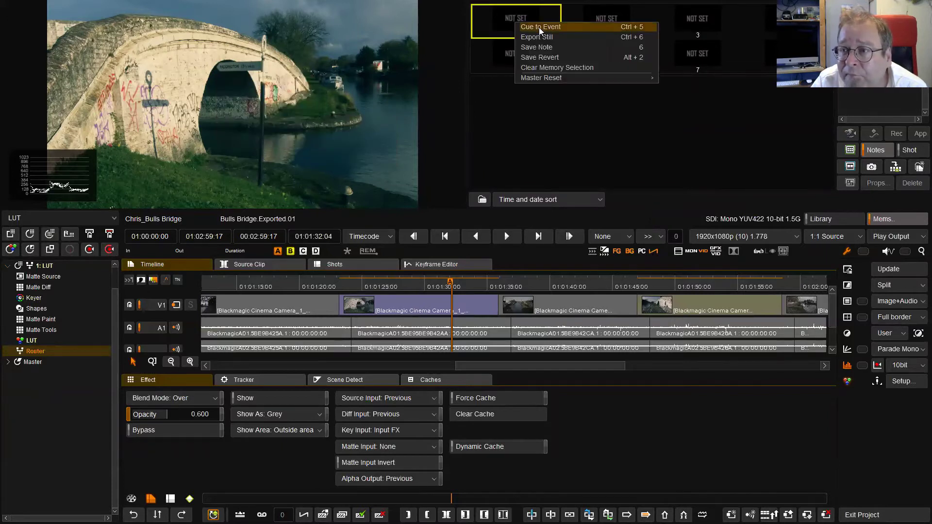
left_click(545, 57)
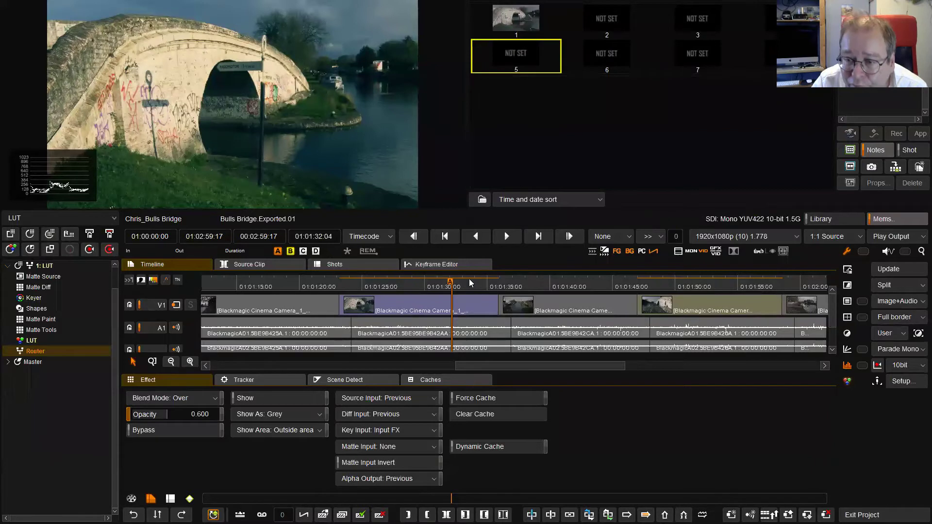
- Apply the grade from memory 1 to the canal clip following the bridge shot and compare the two clips
left_click(554, 286)
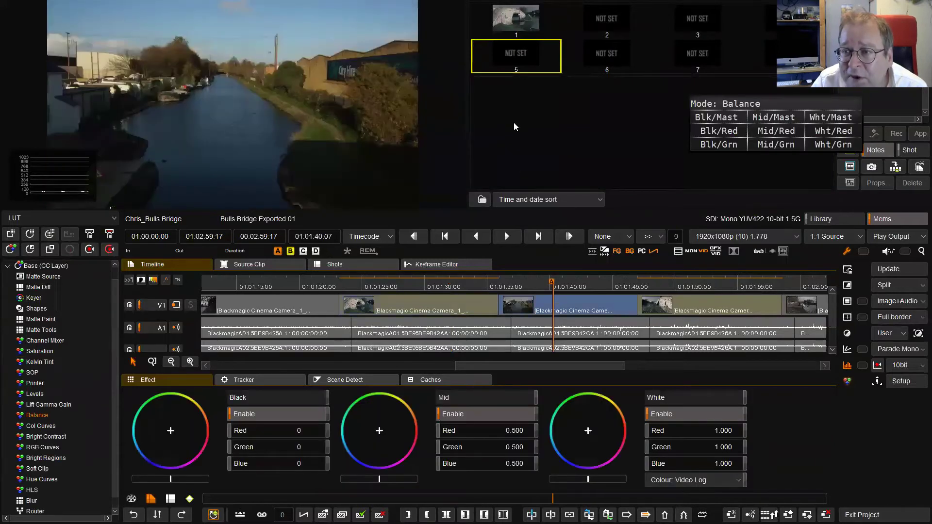
left_click(522, 20)
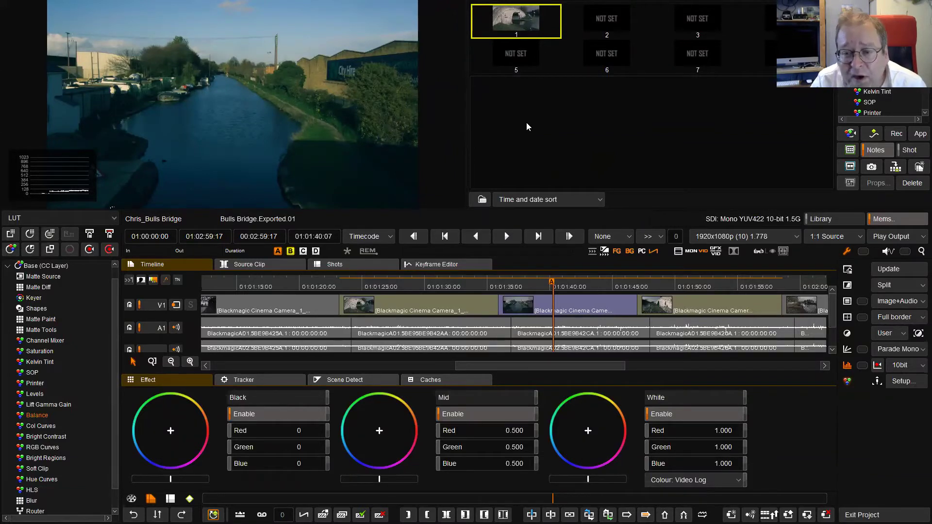
left_click(456, 287)
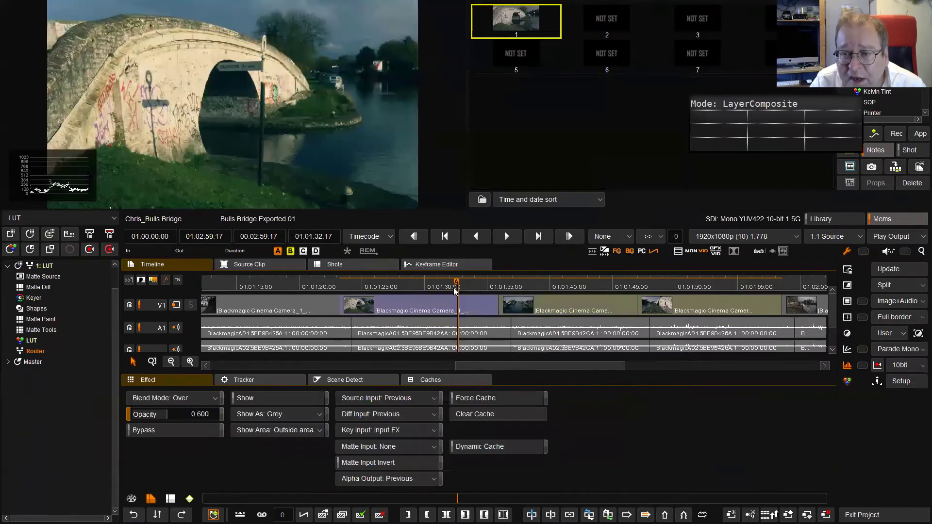
left_click(527, 290)
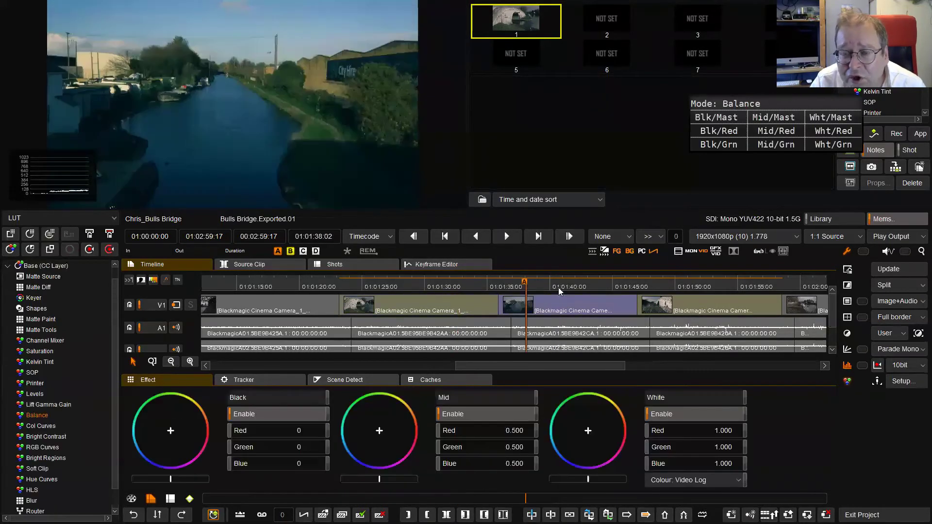
- Apply the memory 1 grade to the second bridge clip and to the moored boat clip after it
left_click(667, 287)
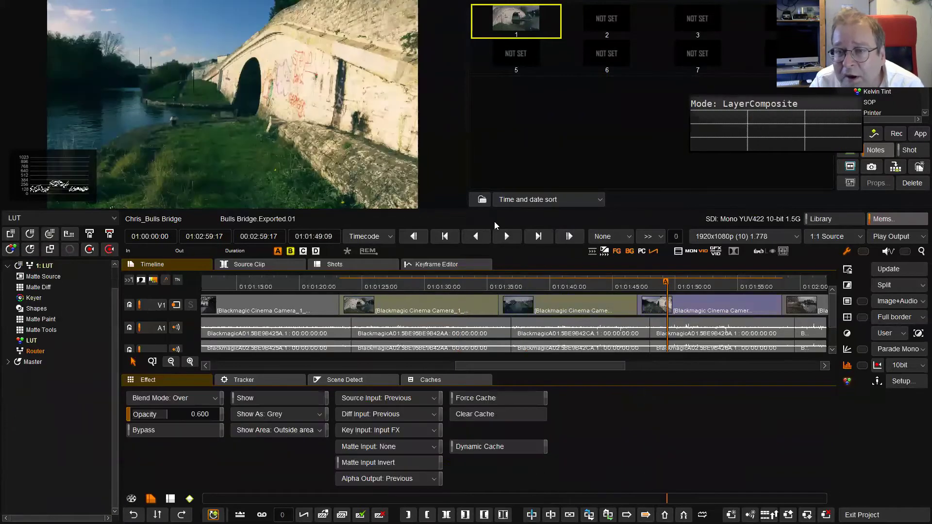
left_click(514, 26)
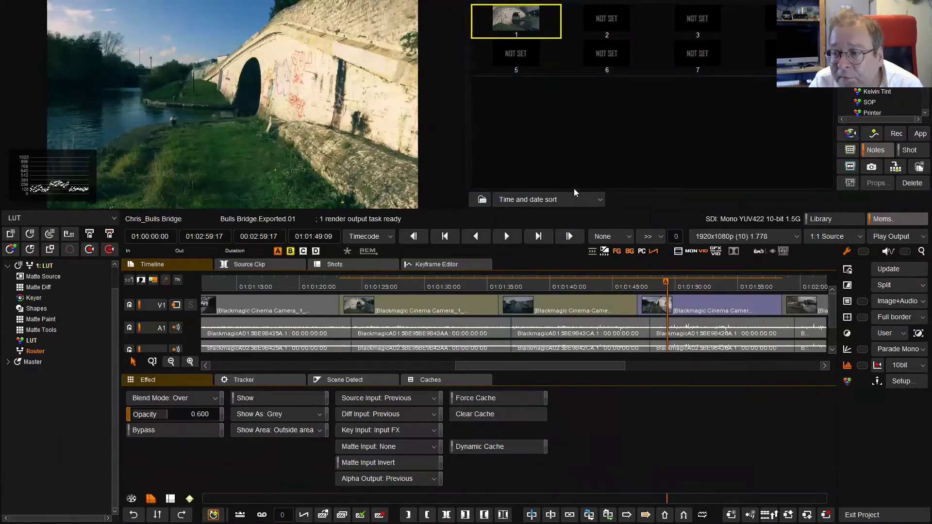
left_click(801, 282)
left_click(501, 23)
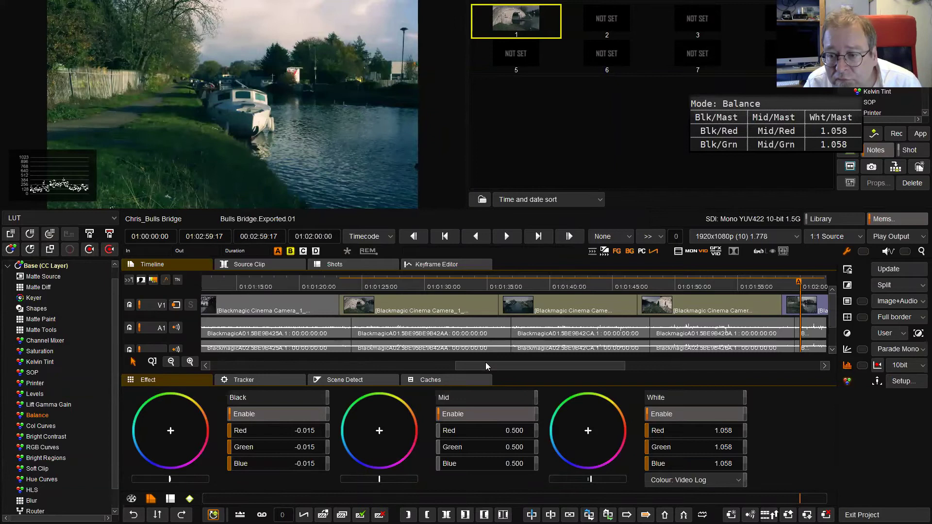
- Apply the memory 1 grade to the sunlit riverside building clip at 01:00:21:00 and save the project
left_click_drag(474, 368, 313, 385)
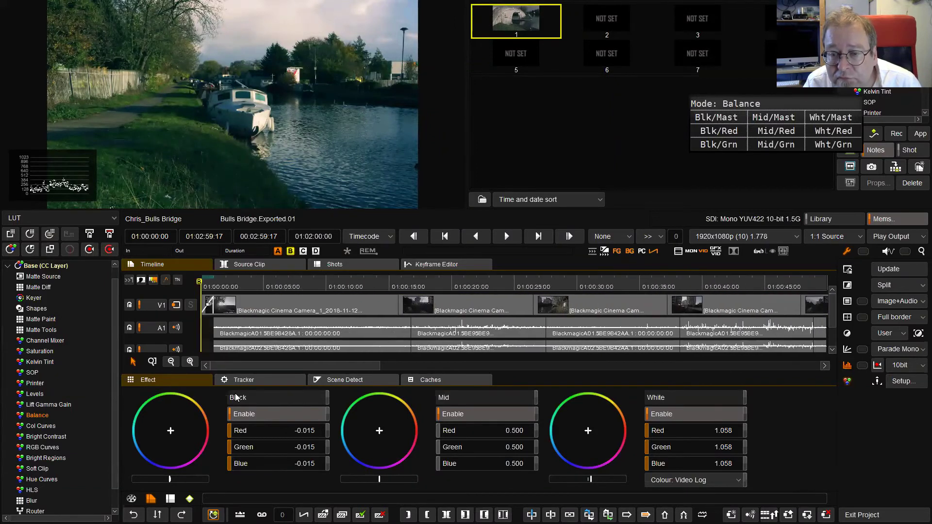
left_click(318, 280)
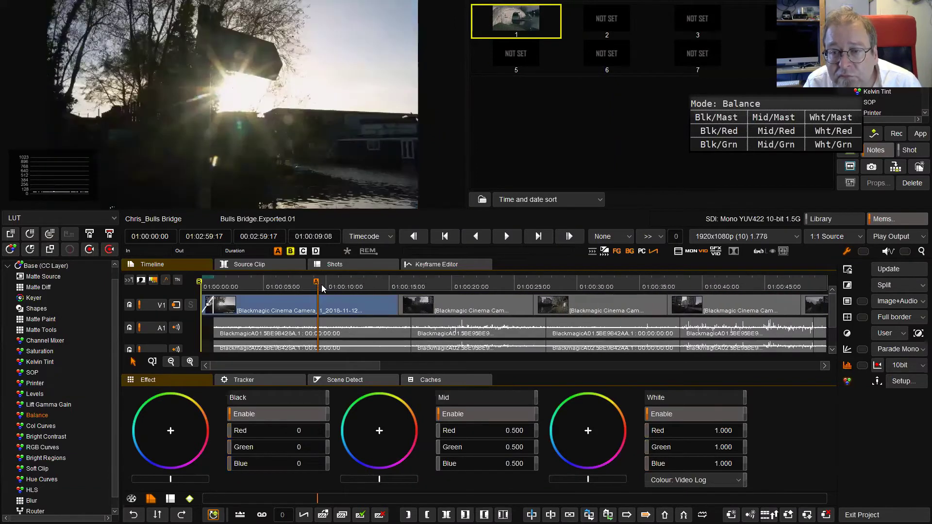
left_click(464, 279)
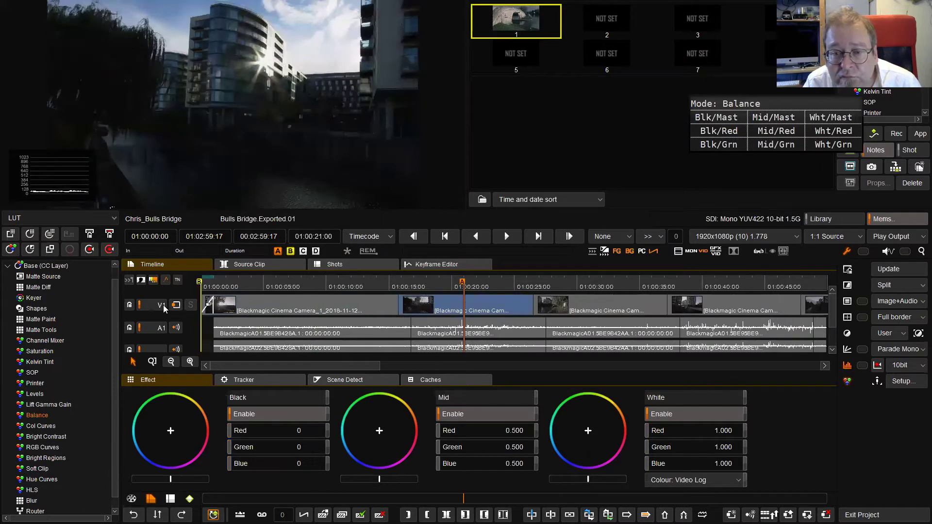
double_click(503, 16)
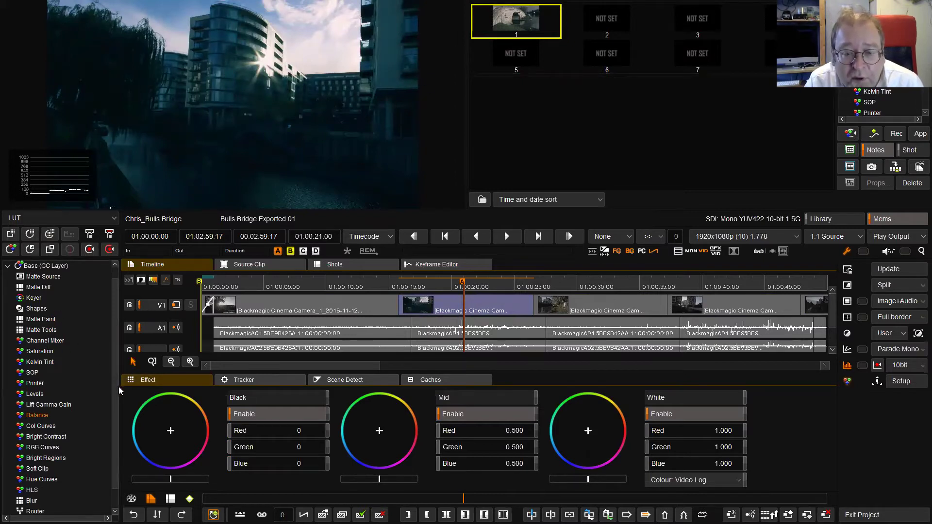
scroll(114, 378, "up", 1)
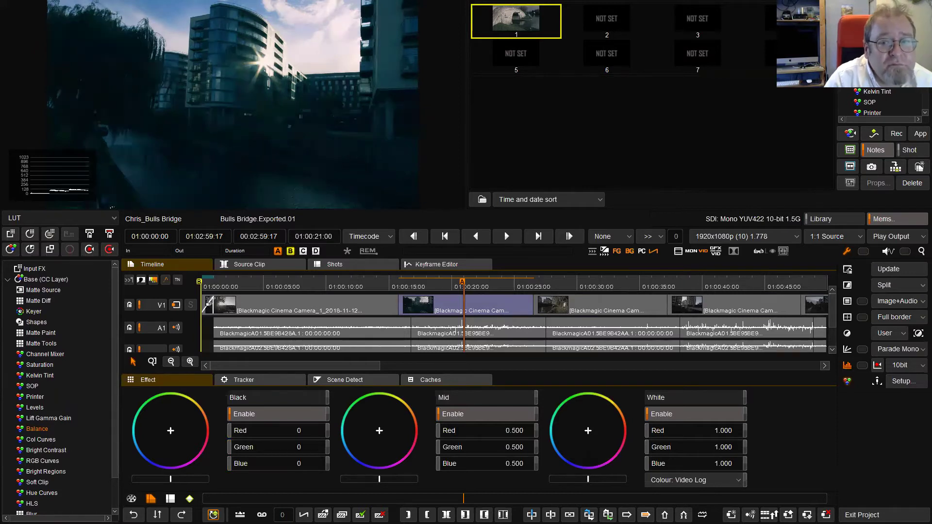
key("ctrl+s")
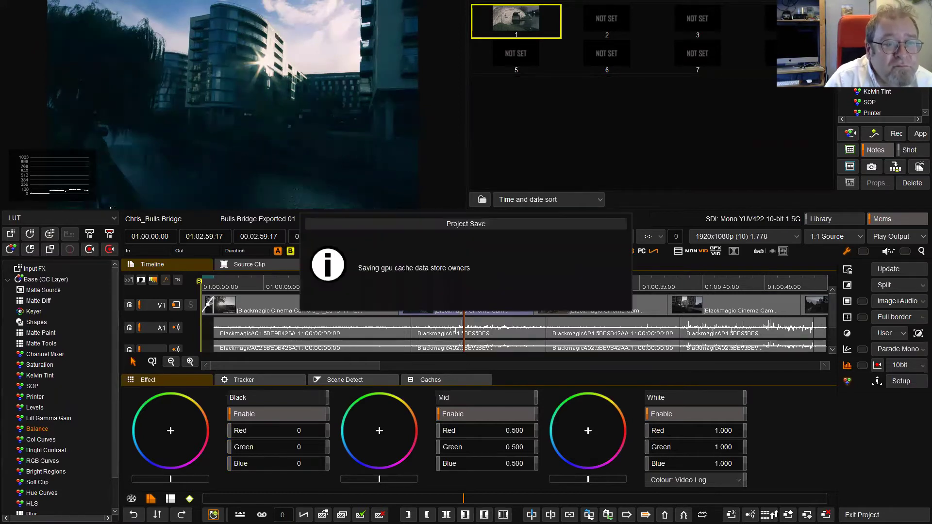
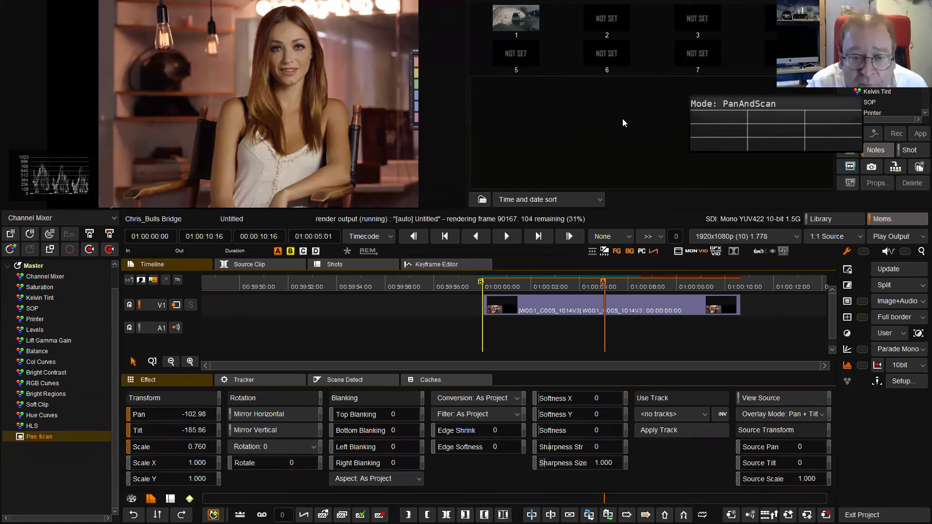
- Open the Balance controls in the base CC layer of the clip of the seated woman
scroll(36, 296, "up", 2)
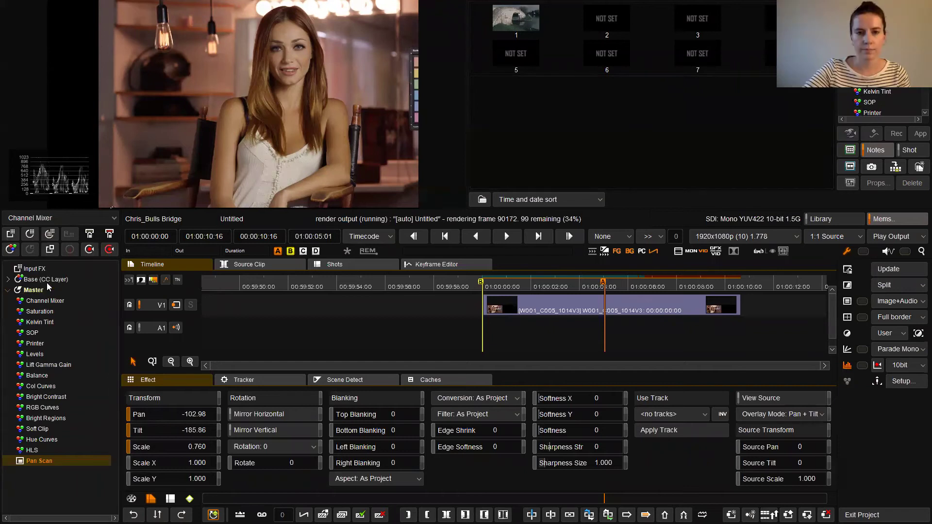
left_click(36, 292)
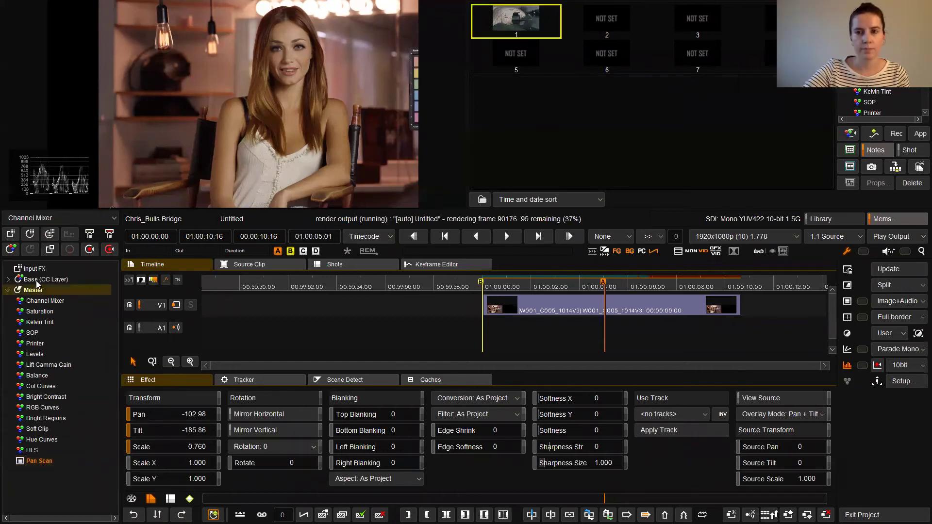
left_click(37, 280)
left_click(42, 414)
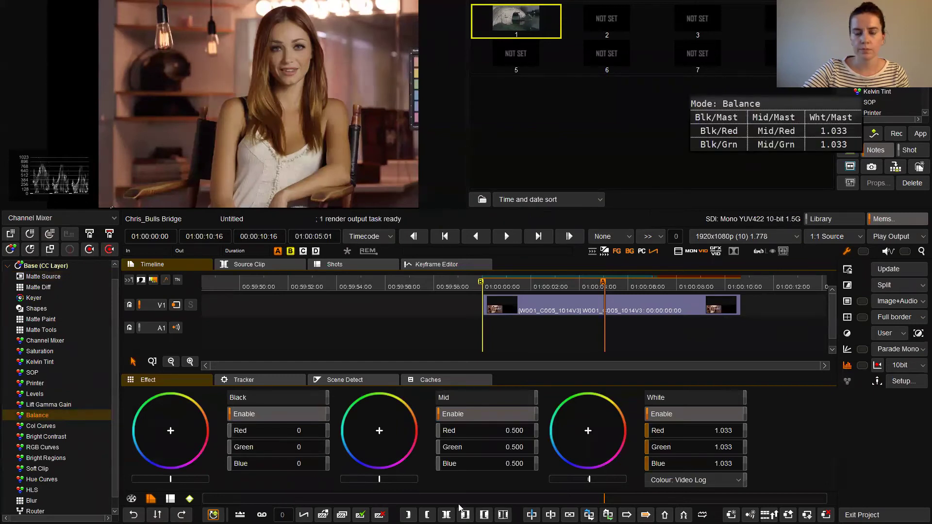
- Park the playhead at 01:00:04:01 and sample a short line of background beside the woman's chair for the waveform
left_click(581, 286)
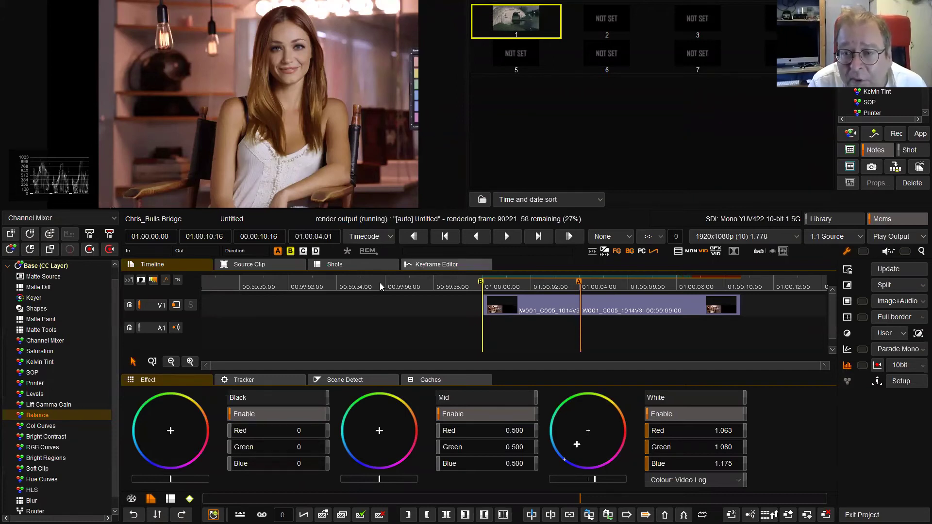
left_click_drag(311, 138, 397, 152)
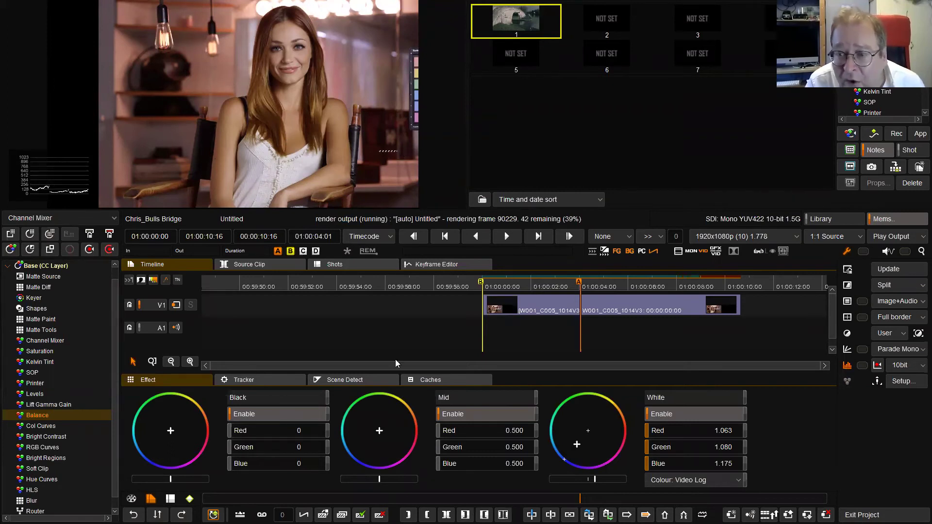